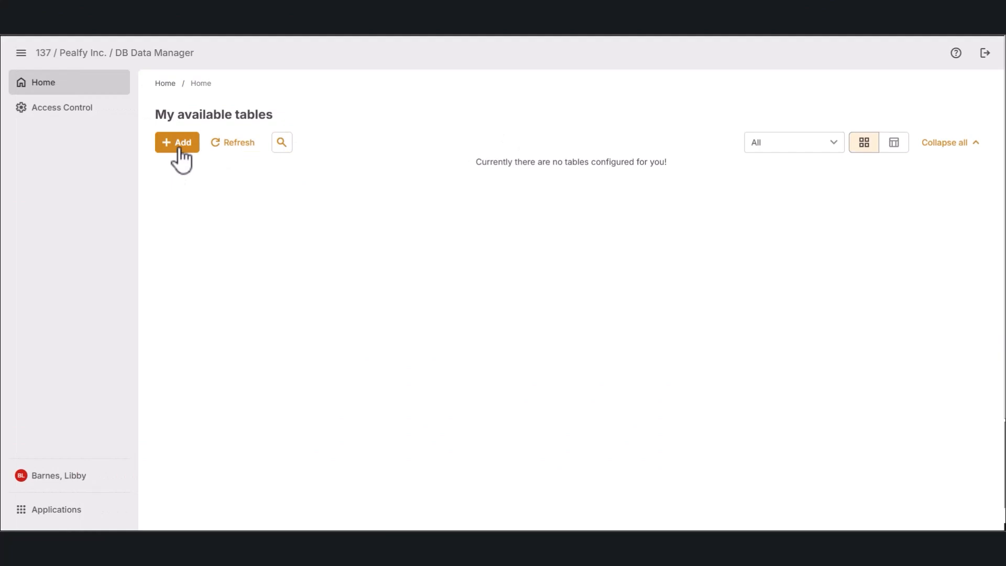
Step: Assign edidata.customer_contacts as 'Customer Contacts' with a pasted contact-details description
left_click(178, 147)
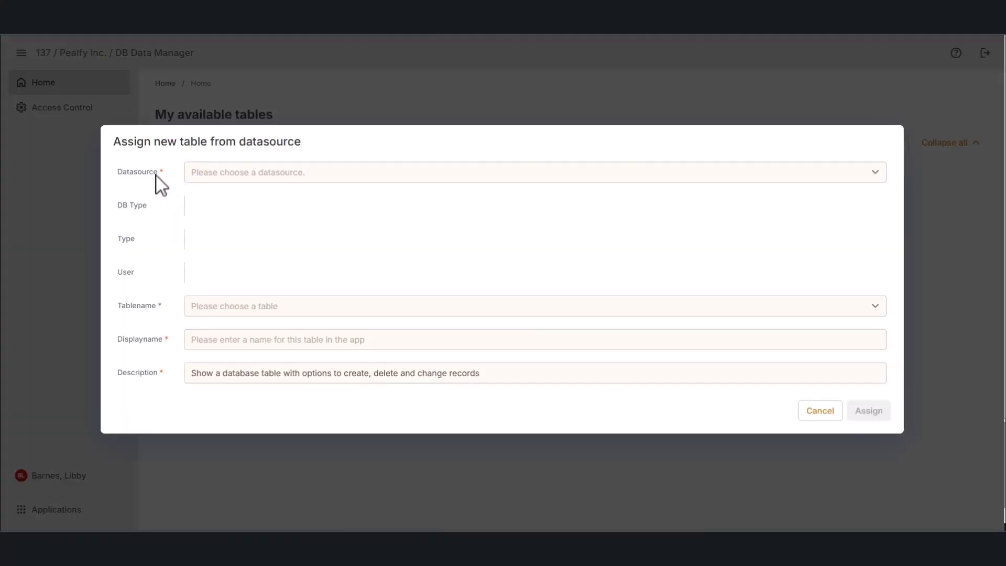
left_click(872, 176)
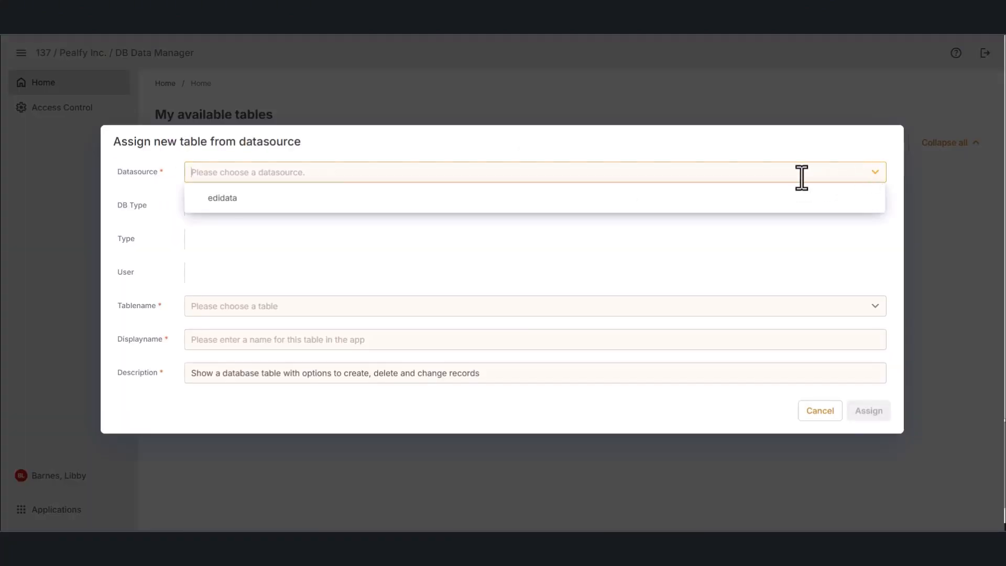
left_click(229, 205)
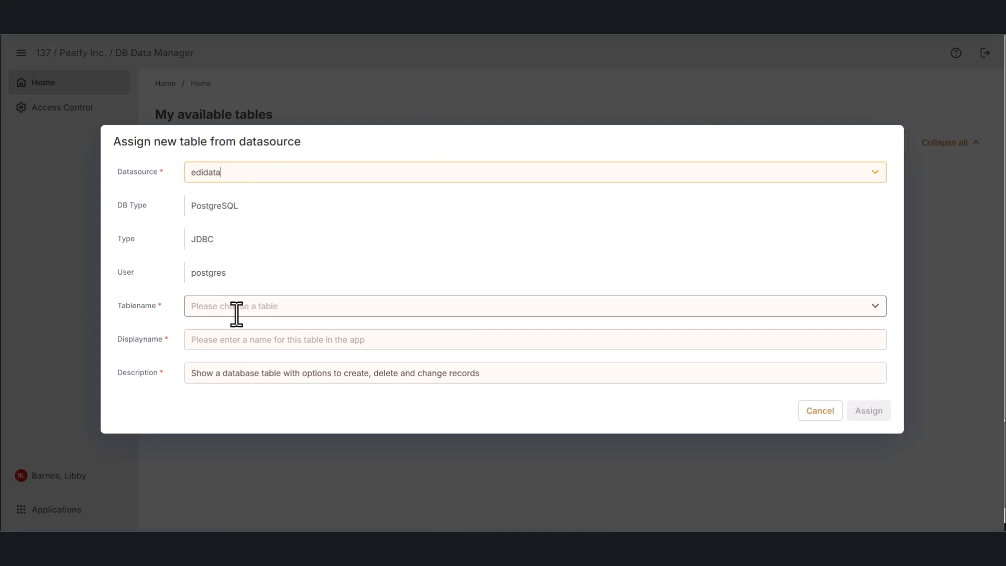
left_click(882, 311)
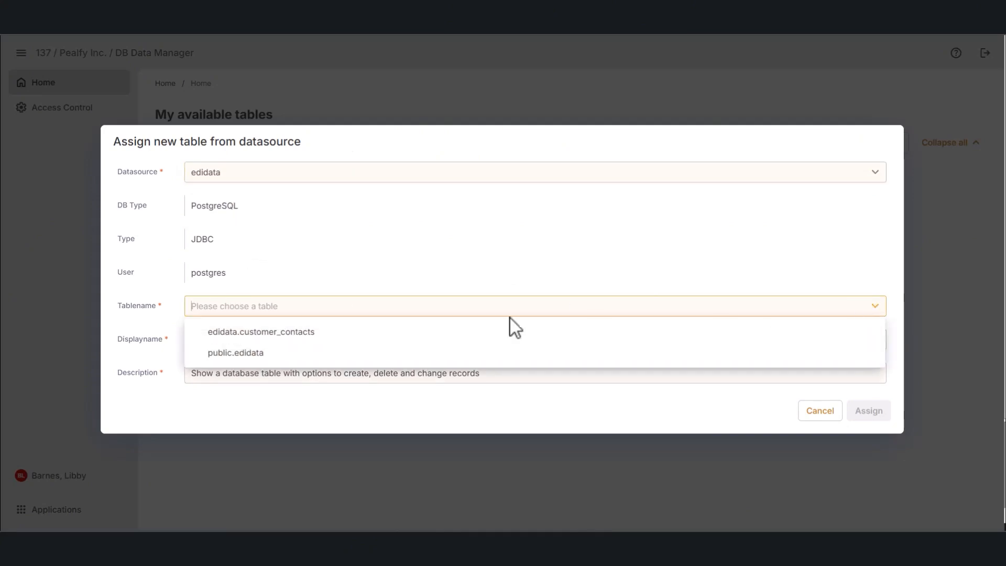
left_click(308, 331)
left_click(329, 340)
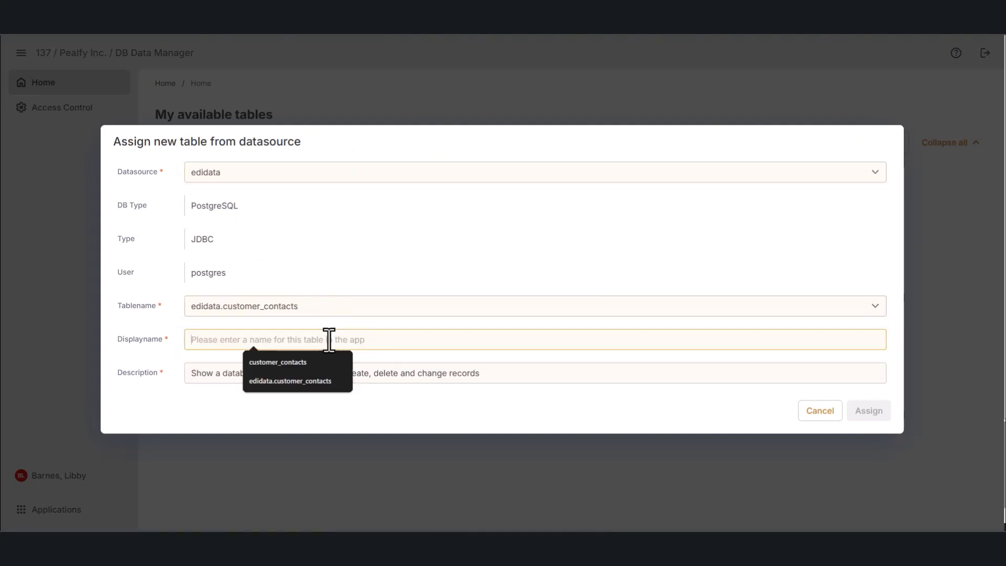
type("Customer Con")
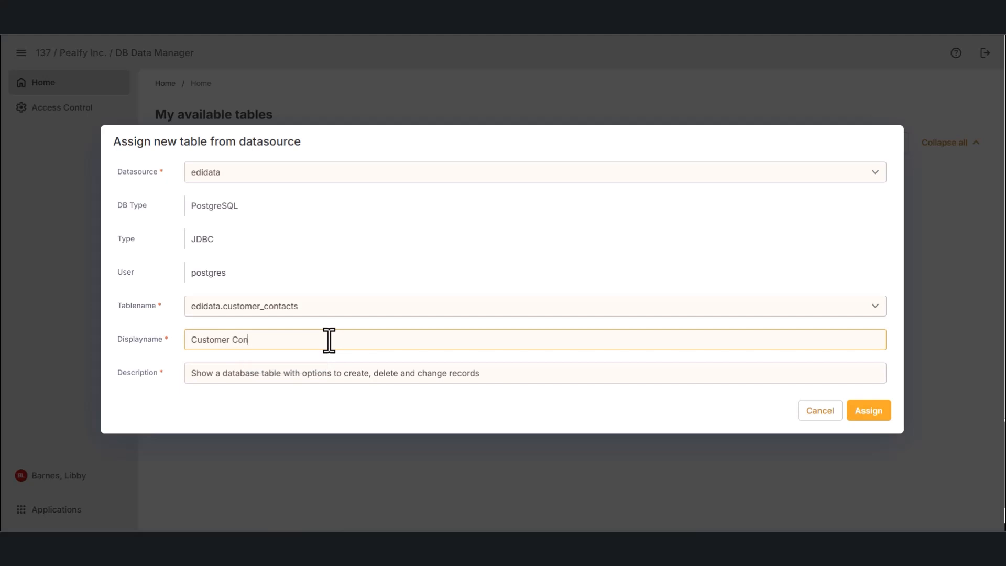
type("tacts")
left_click_drag(480, 373, 183, 373)
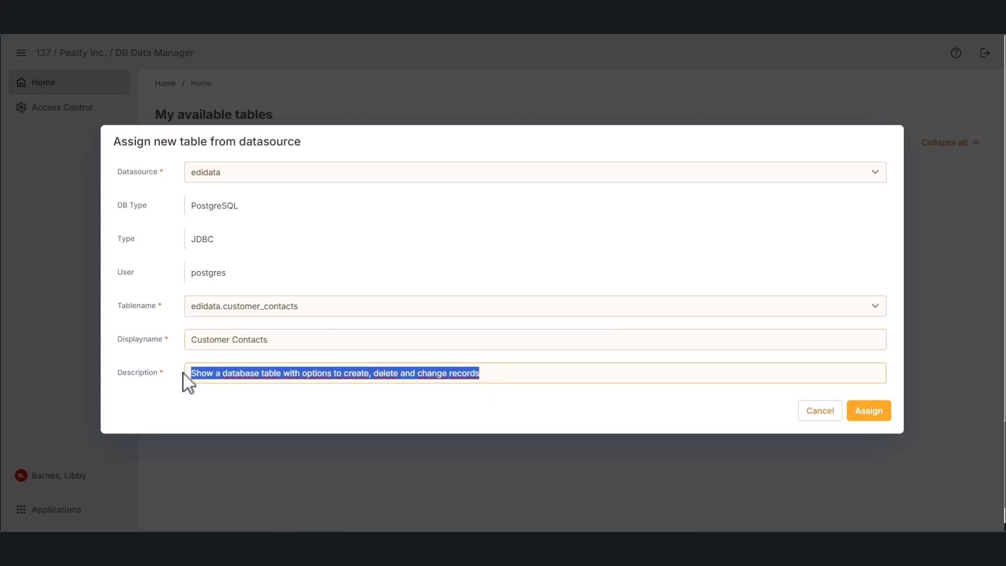
key("ctrl+v")
left_click(870, 412)
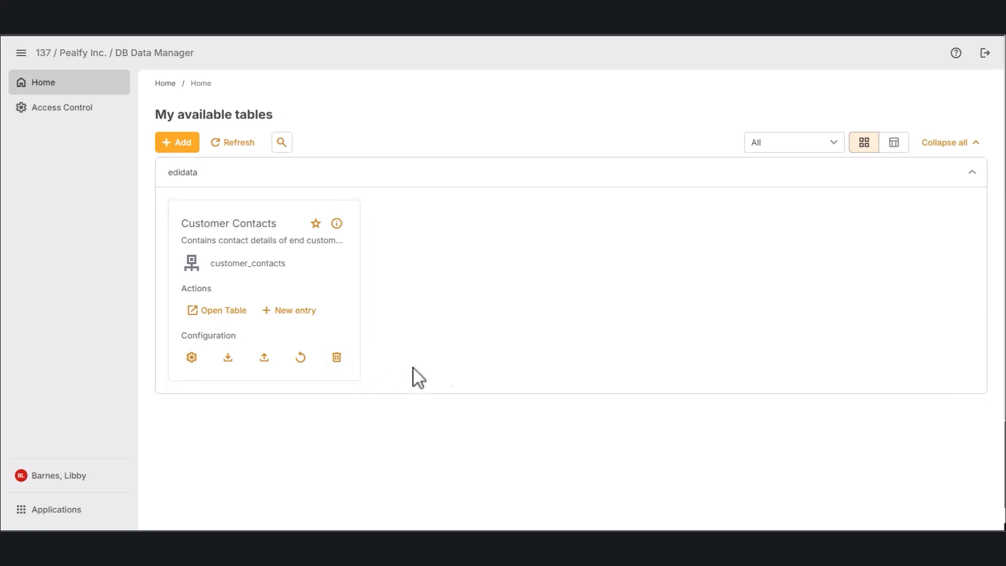
Step: Star the Customer Contacts card and view its 5 contact records before going Home
left_click(888, 149)
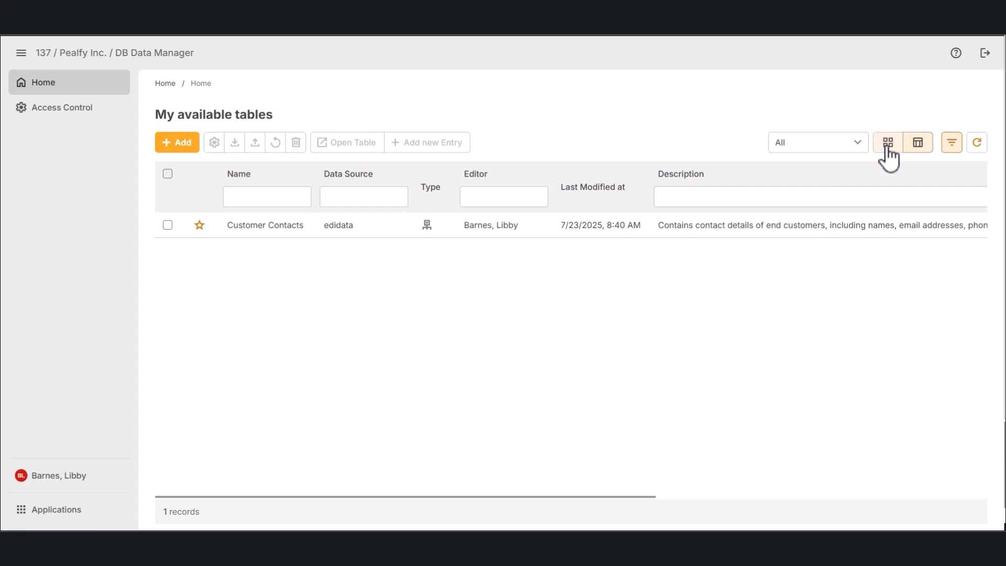
left_click(889, 152)
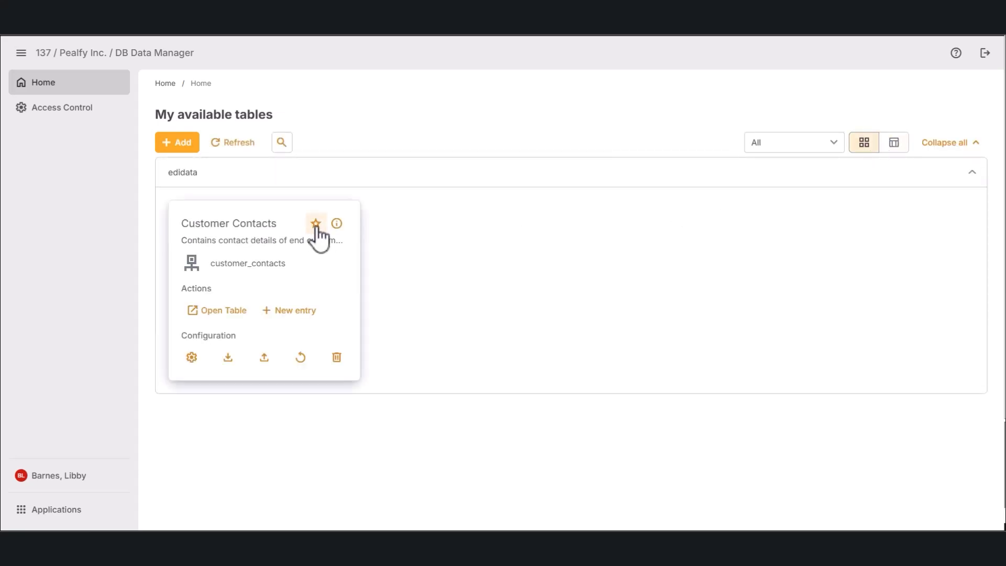
left_click(830, 143)
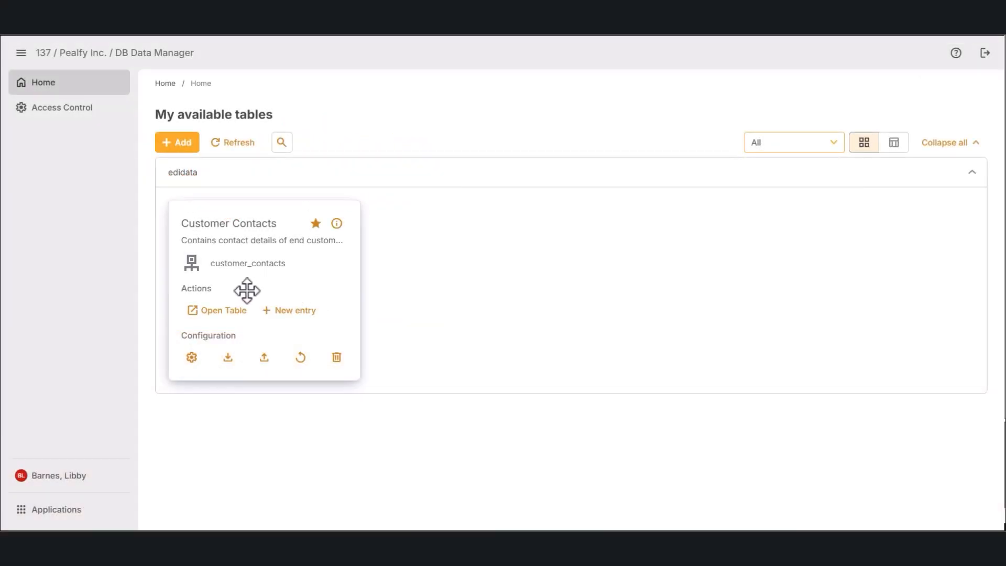
left_click(223, 311)
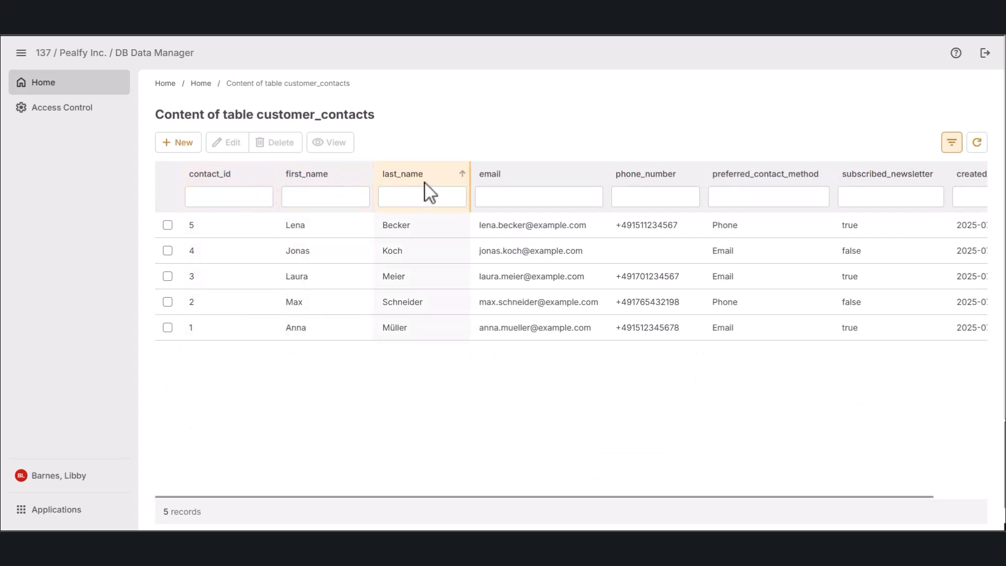
left_click(203, 85)
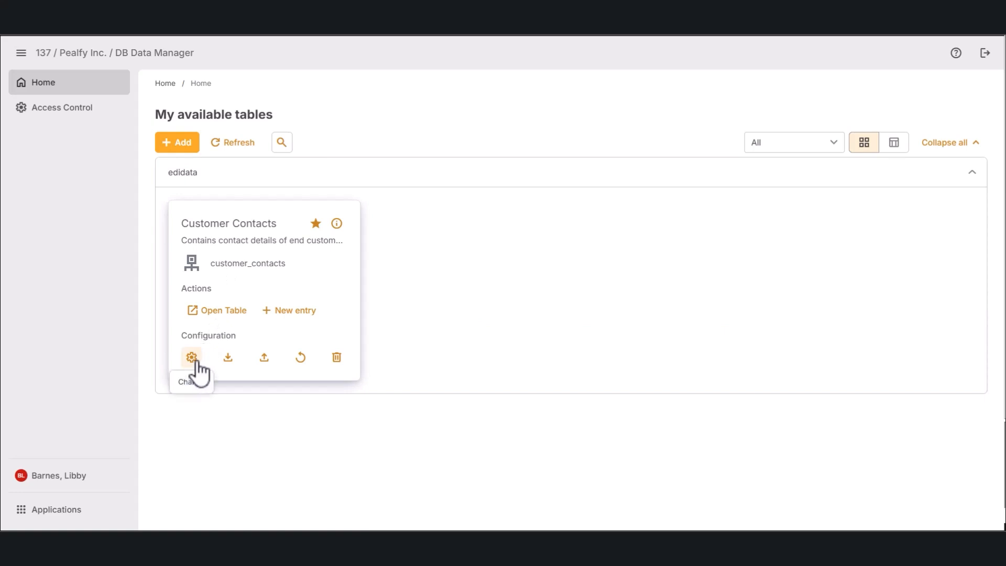
Step: Open the Customer Contacts YAML configuration and scroll to the screen_overviewEntry column labels
left_click(196, 361)
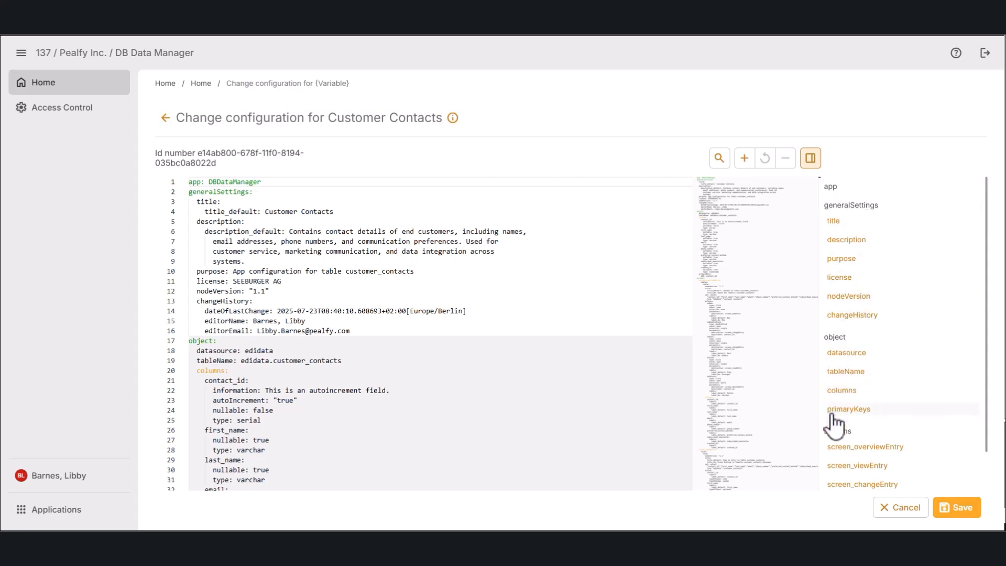
scroll(868, 441, "down", 1)
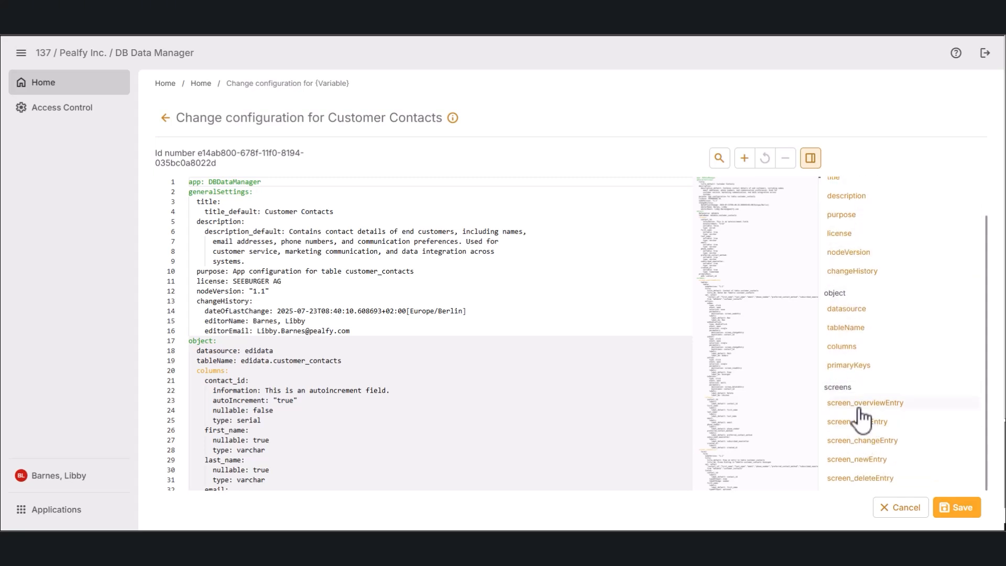
left_click(889, 407)
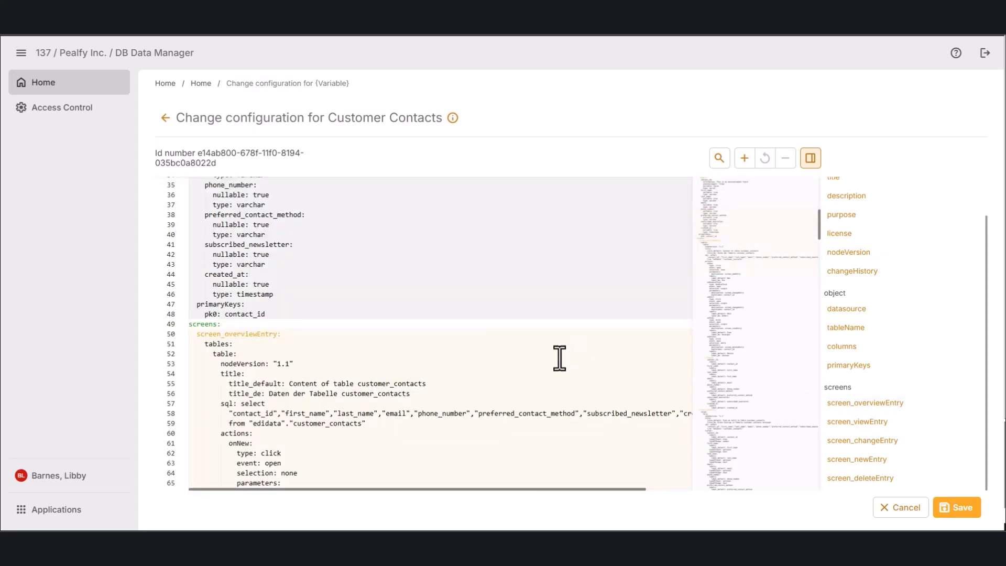
scroll(560, 359, "down", 10)
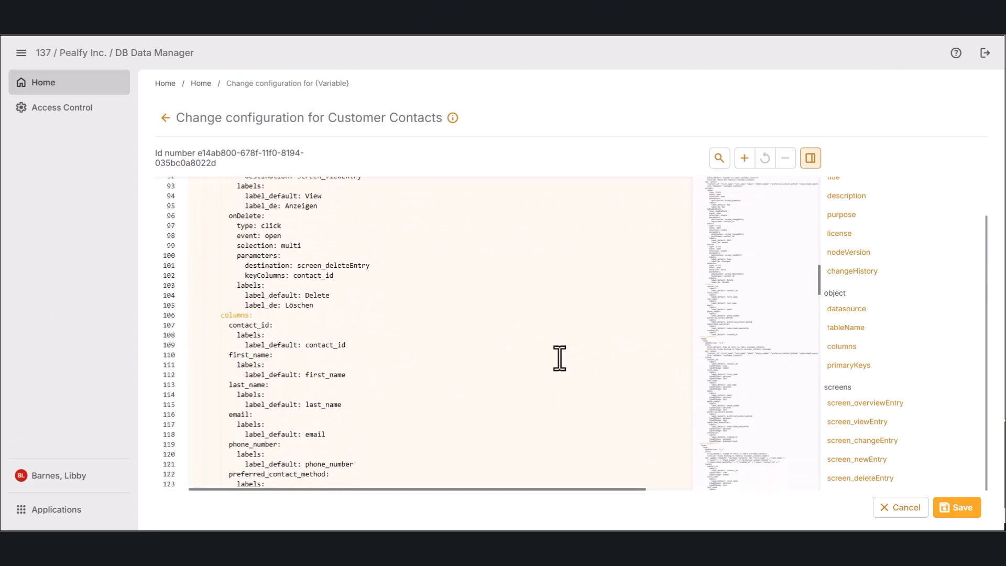
scroll(560, 358, "down", 2)
Step: Add English/German labels for contact_id, first_name and last_name (e.g. 'ID des Kontaktes', 'Vorname', 'Nachname')
left_click(346, 265)
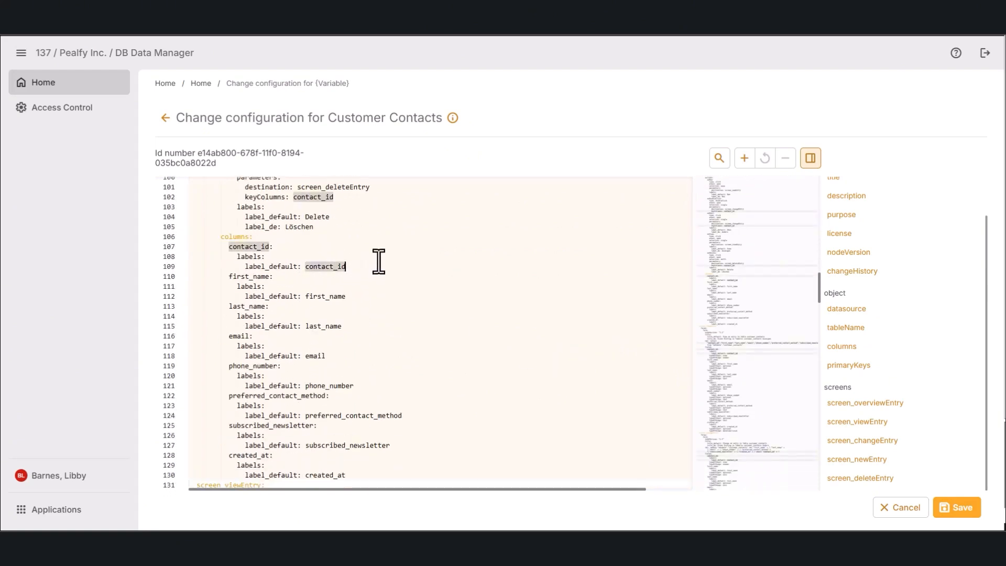
key("Return")
type("label_en: ")
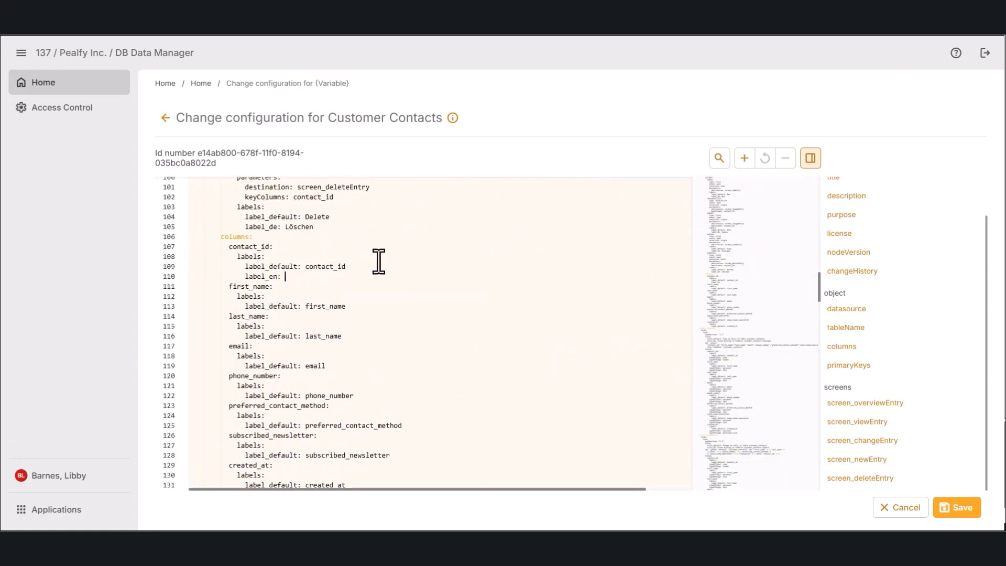
type("ID of contact")
key("Return")
type("label_")
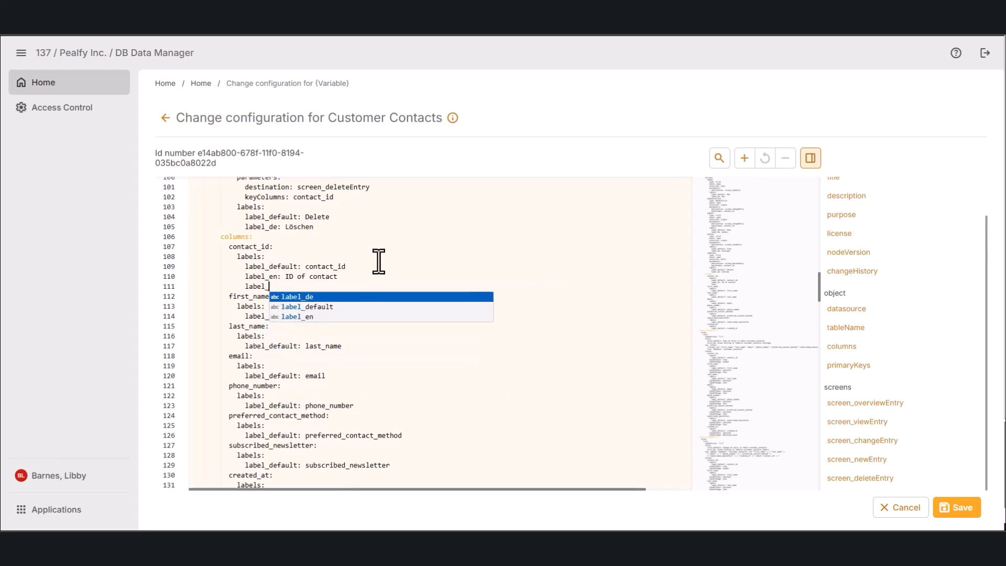
type("de: ID des Kontaktes")
left_click(362, 317)
key("Return")
type("label_en: First names")
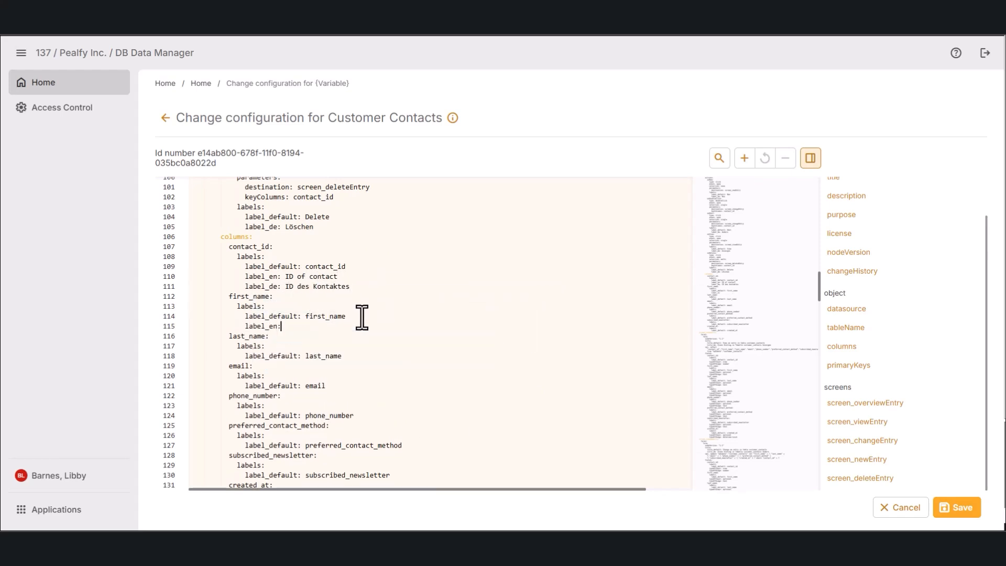
key("Return")
type("label_de: Vorname")
key("Down")
key("Down")
key("Down")
key("End")
key("Return")
type("label_en: Last Name")
key("Return")
key("Return")
type("label_de: Nachname")
Step: Label email 'Email addresses', phone 'Telefonnummer' and preferred contact 'Bevorzugte Kontaktmethode'
scroll(356, 316, "down", 2)
left_click(339, 315)
key("Return")
type("label_en: Email addresses")
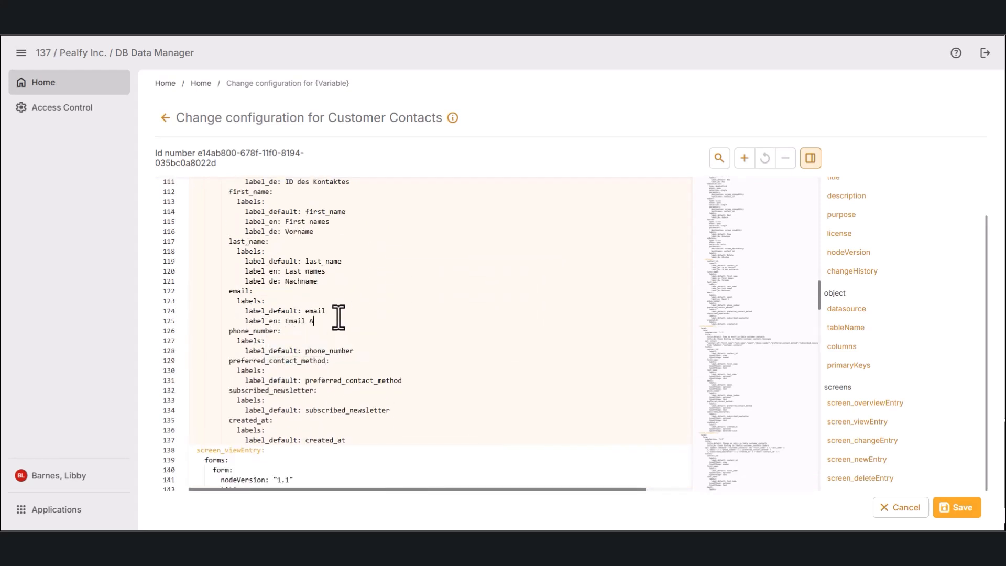
key("Return")
type("label_de: E-Mail-Adresse")
type("one number")
key("Return")
type("label_de: Telefonnummer")
key("Down")
key("Down")
key("Down")
key("End")
key("Return")
type("label_en: Preffered contact preferred_contact_method")
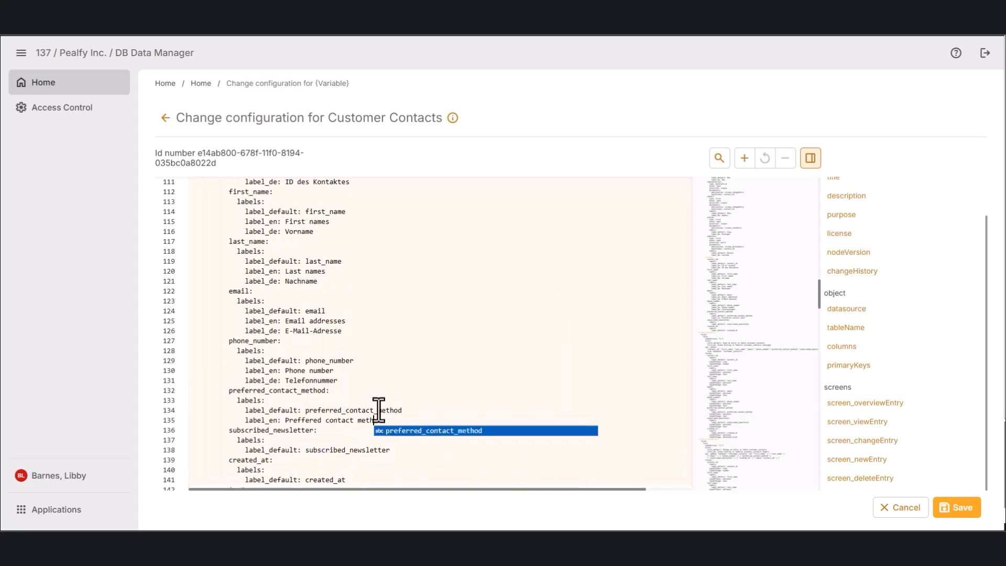
key("Return")
key("Return")
type("label_de: Bevorzugte Kontaktmethode")
Step: Label newsletter 'Newsletter abonniert?' and created_at 'Created at'/'Erstellungsdatum', then save
key("Down")
key("Down")
key("Down")
key("End")
key("Return")
type("label_en: Subsribed to Newsletter?")
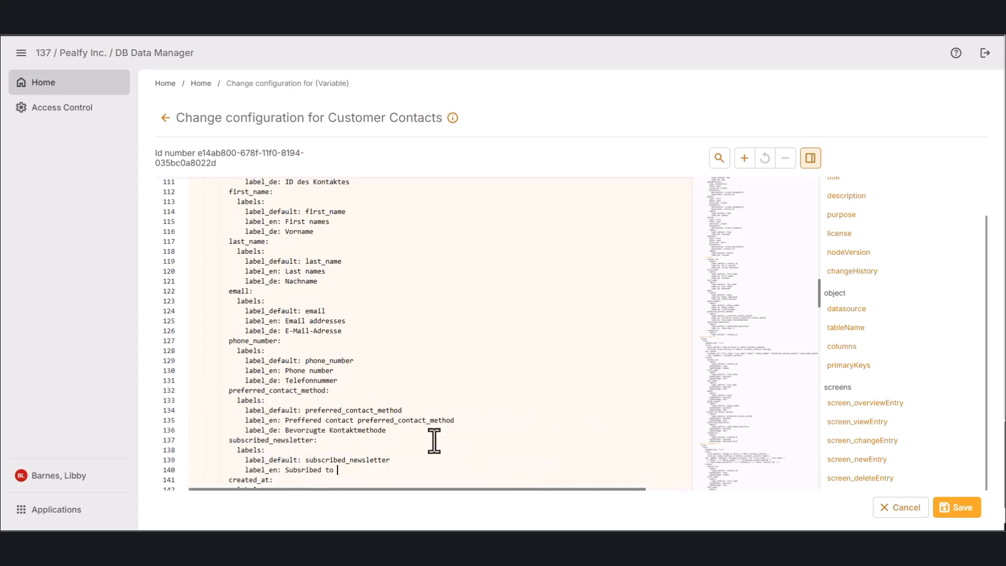
key("Return")
type("label_de: Newsletter abonniert?")
key("Down")
key("Down")
key("Down")
key("End")
key("Return")
type("label_en: Created at")
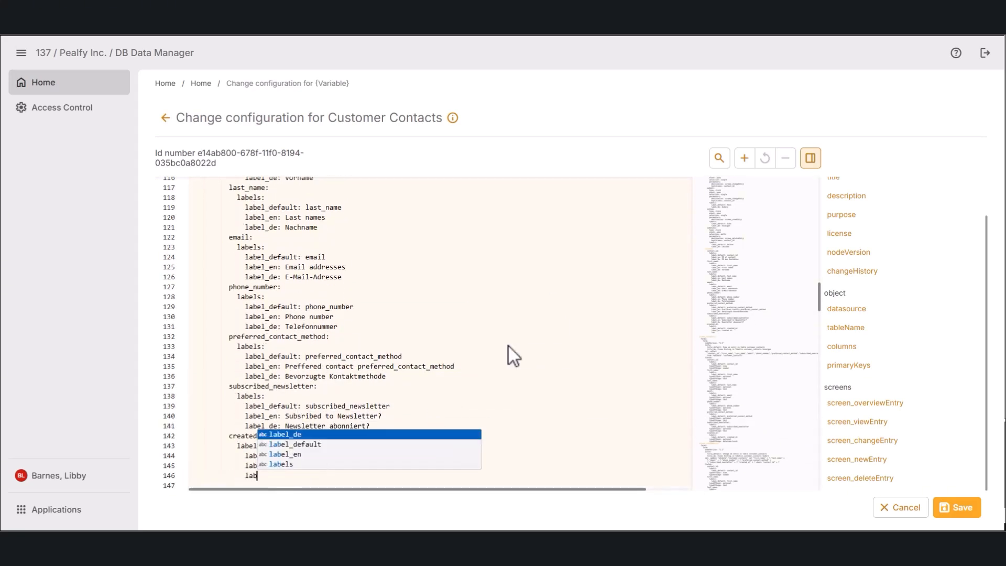
key("Return")
type("label_de: Erstellungsdatum")
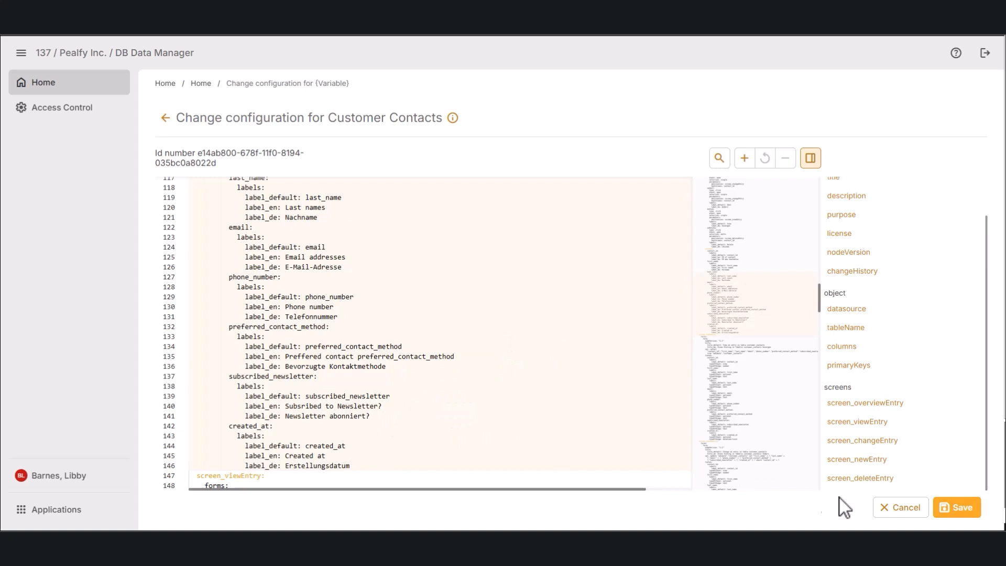
left_click(954, 508)
Step: Check the customer_contacts table, then switch the interface language to Deutsch
left_click(218, 310)
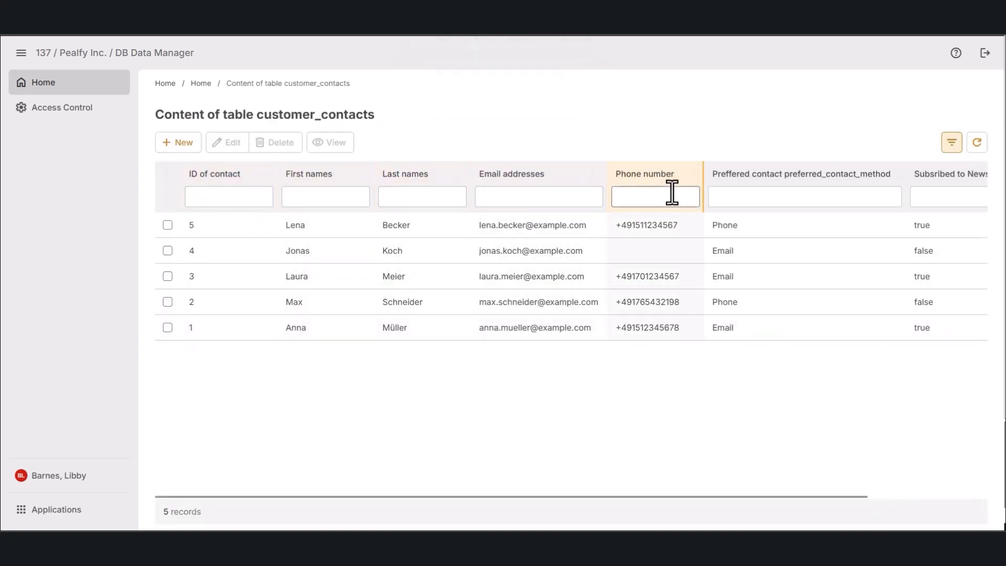
left_click(201, 83)
left_click(167, 499)
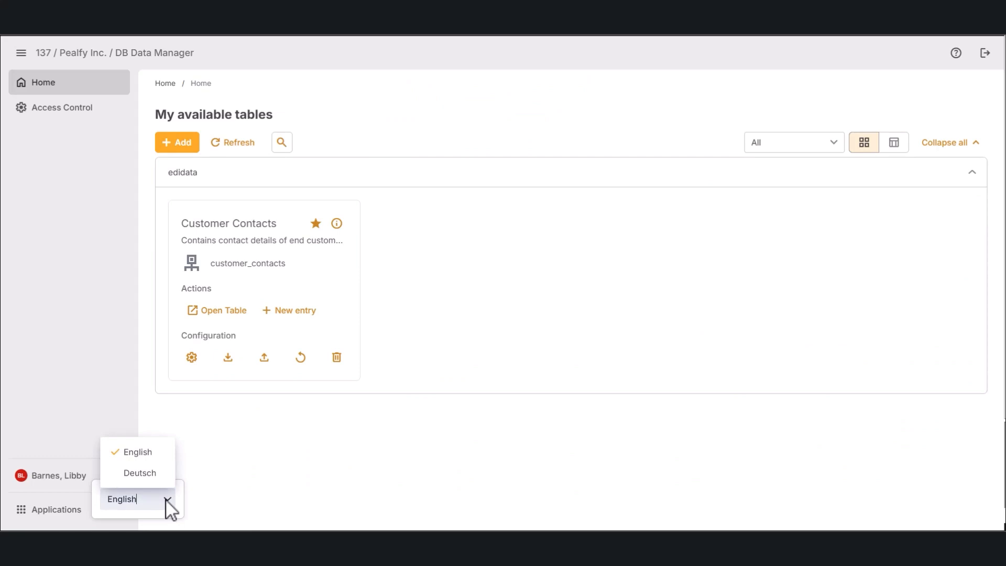
left_click(152, 473)
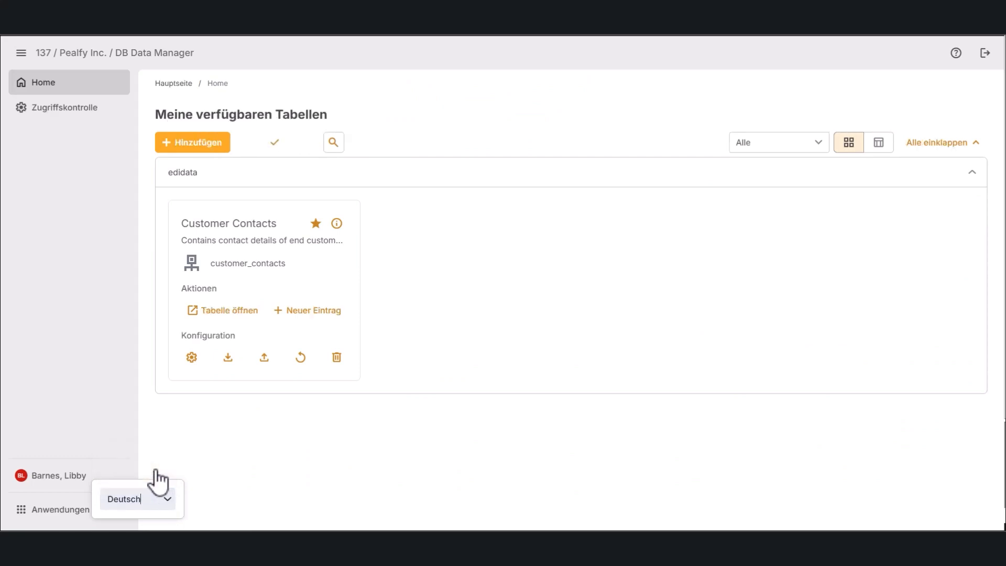
Step: Check the German table headings and the new-entry form's newsletter field
left_click(220, 314)
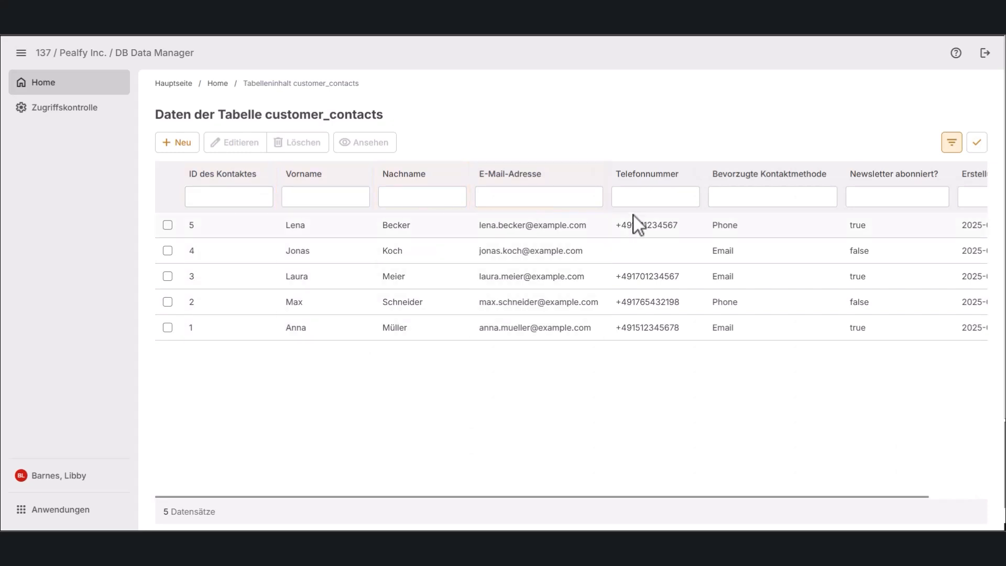
left_click(218, 84)
left_click(309, 311)
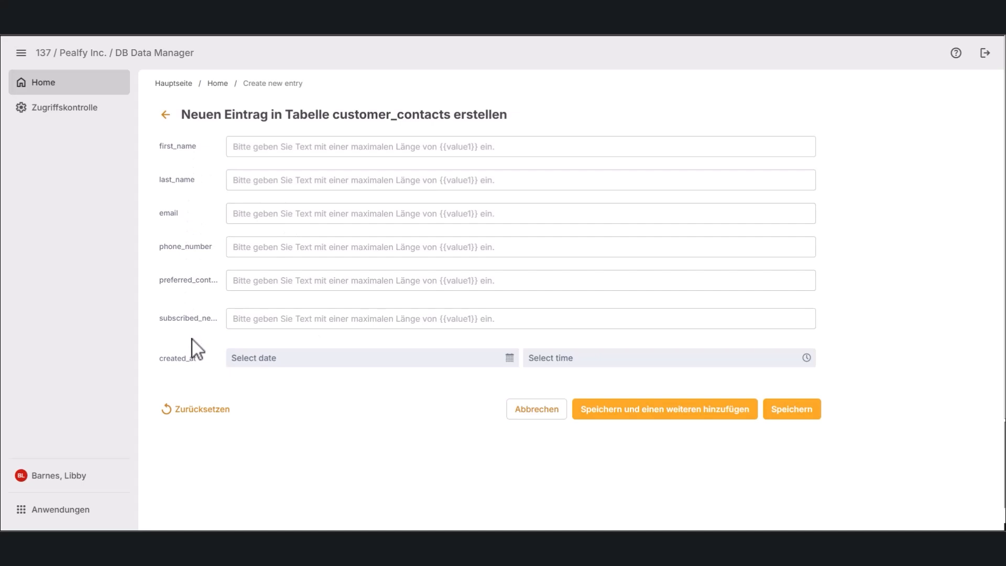
left_click(251, 322)
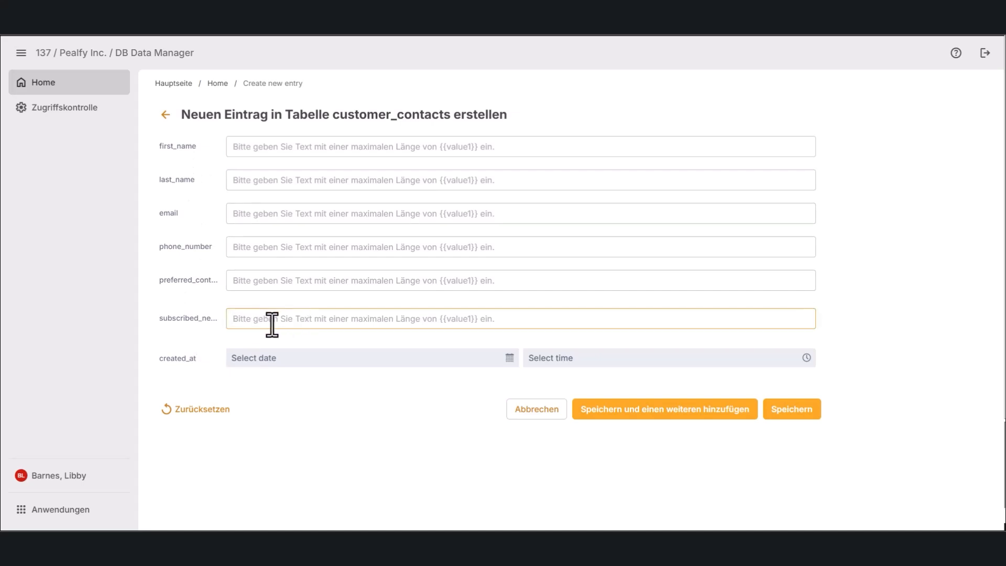
Step: Open the Customer Contacts YAML configuration at the screen_newEntry settings
left_click(218, 84)
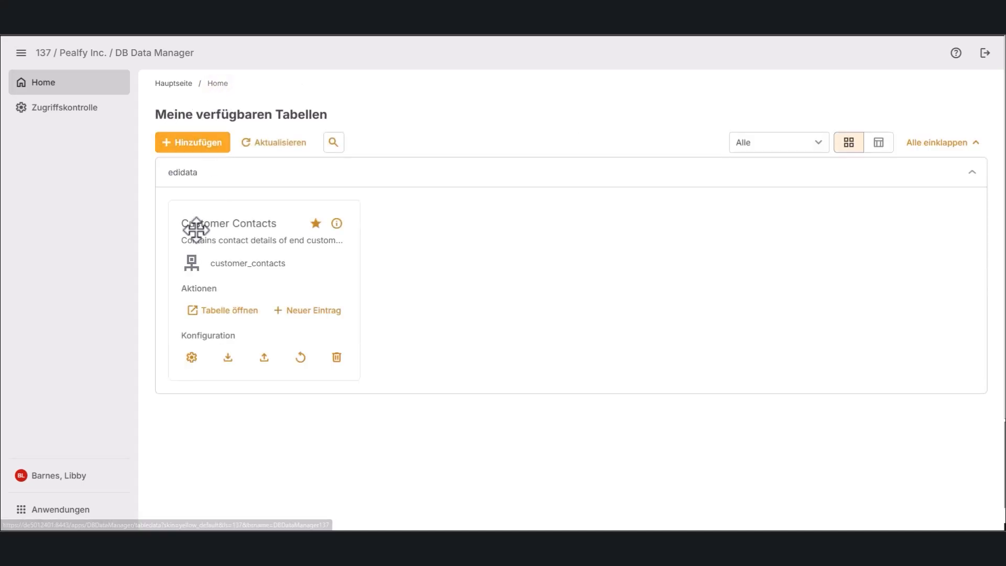
left_click(193, 357)
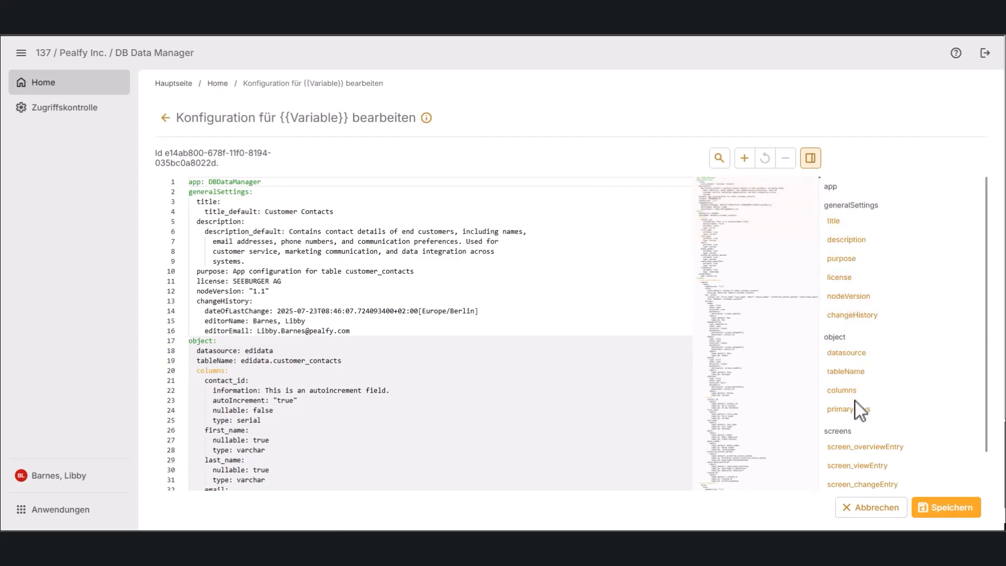
scroll(865, 419, "down", 1)
scroll(866, 420, "down", 1)
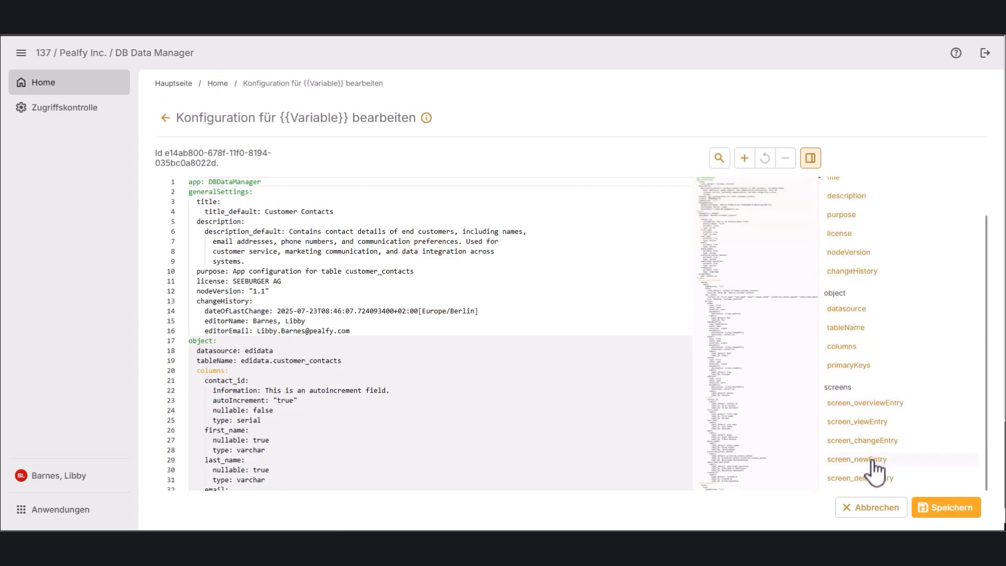
left_click(873, 460)
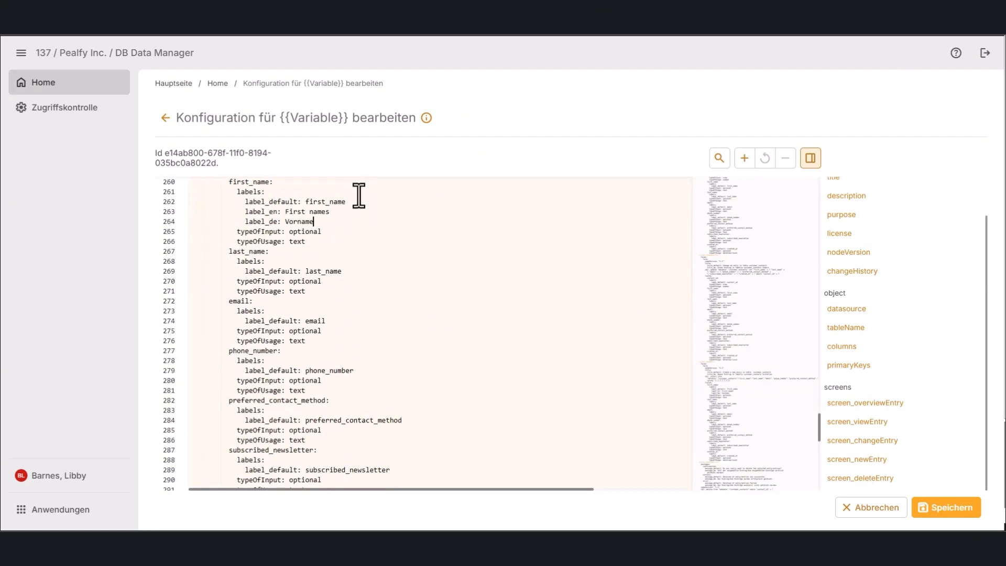
Step: Paste English and German label lines under the new-entry fields, including created_at
left_click(328, 343)
key("Return")
type("label_en: Email addresses               label_de: E-Mail-Adresse")
left_click(362, 409)
key("Return")
type("label_en: Phone number               label_de: Telefonnummer")
scroll(388, 406, "down", 1)
left_click(409, 401)
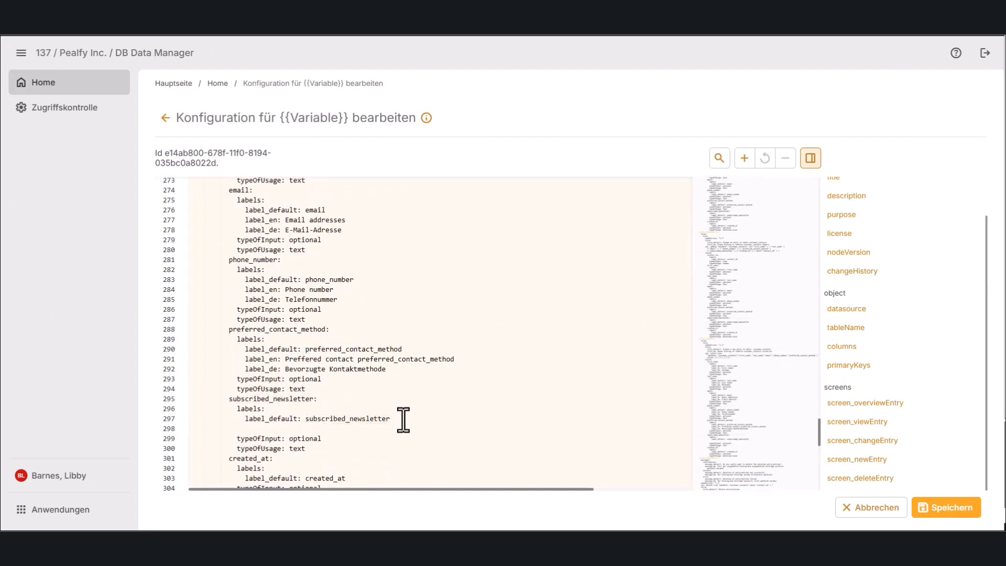
type("label_en: Created at               label_de: Erstellungsdatum")
left_click(279, 400)
Step: Make the newsletter field typeOfUsage: selection with typeOfUsageOptions: yes, and save
left_click(298, 399)
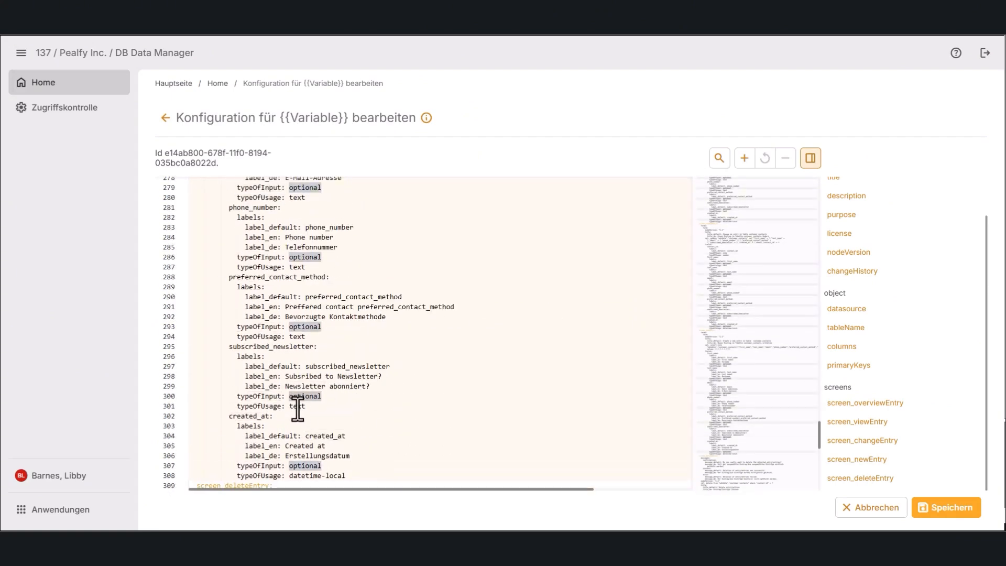
left_click(312, 408)
double_click(313, 408)
type("selection")
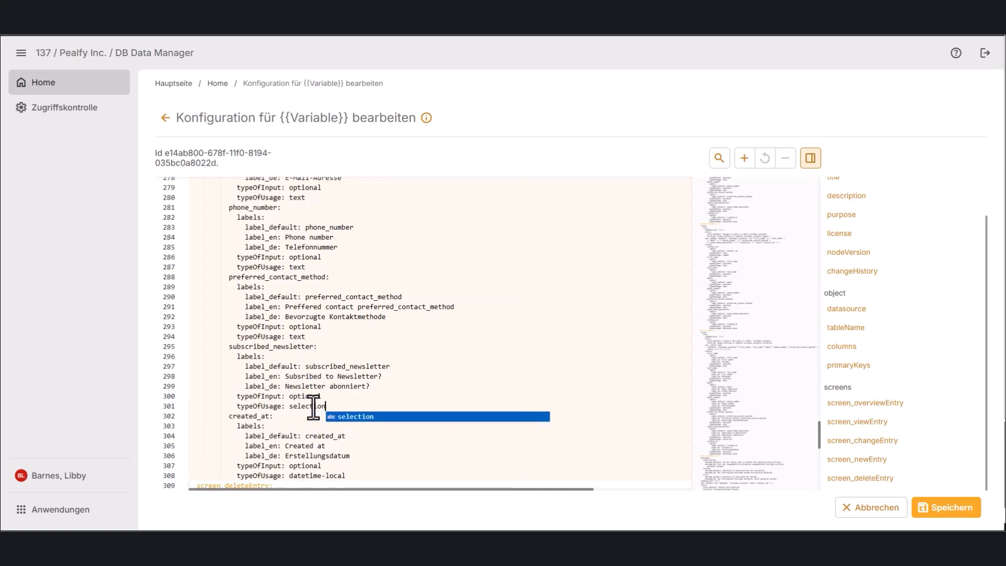
key("Return")
key("Return")
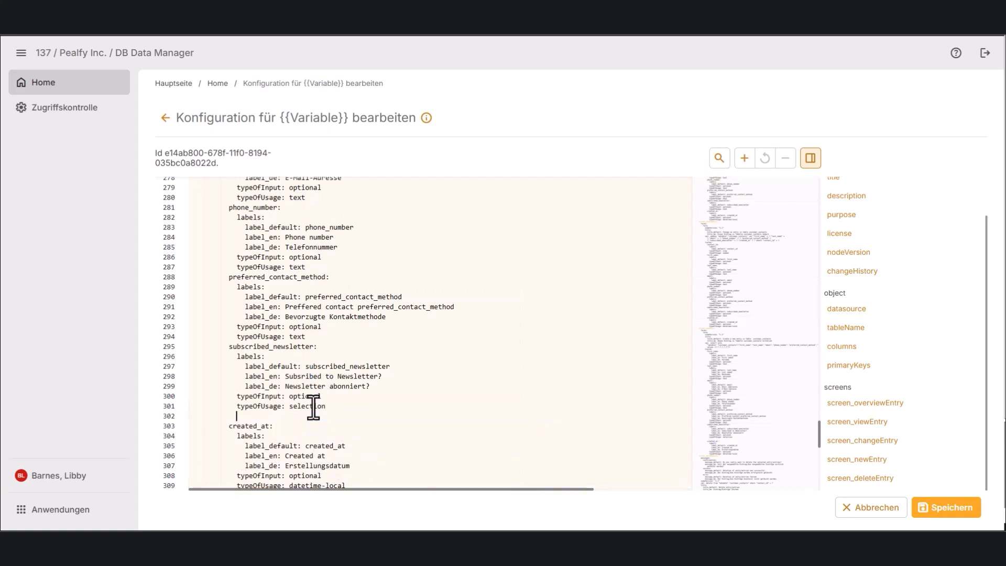
type("type")
key("BackSpace")
type("OfUsageO")
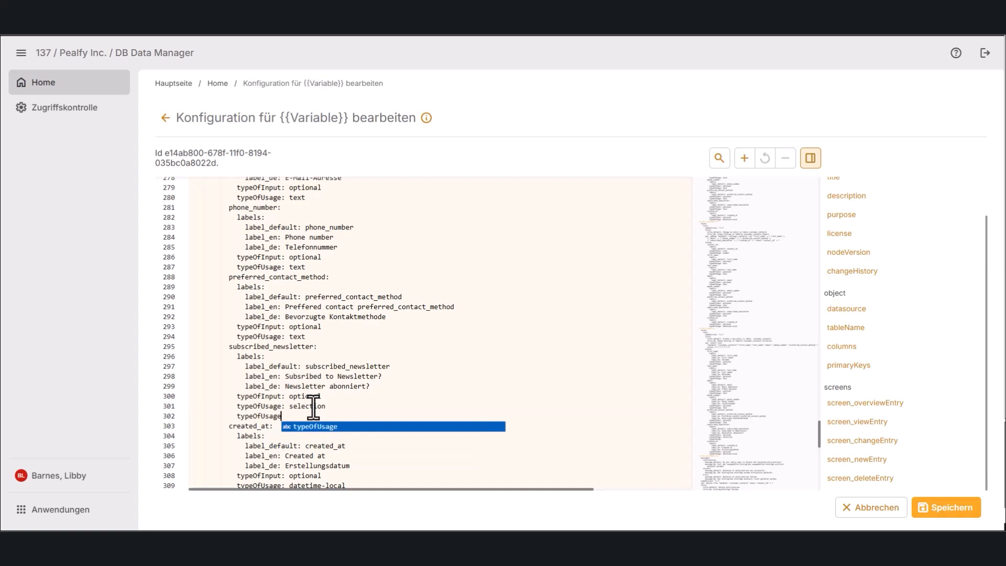
scroll(381, 360, "down", 1)
type("ptions: ye")
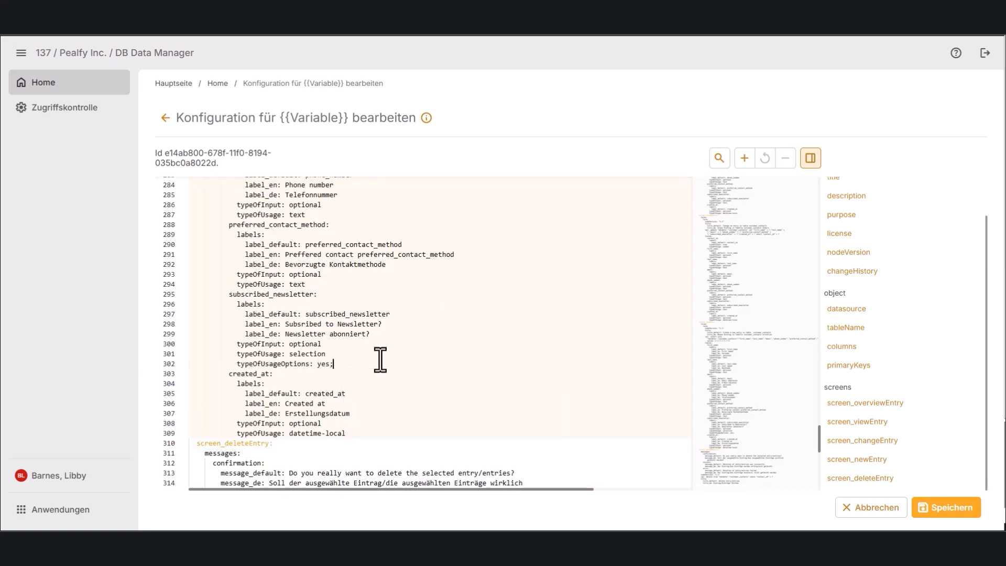
type("s")
left_click(937, 508)
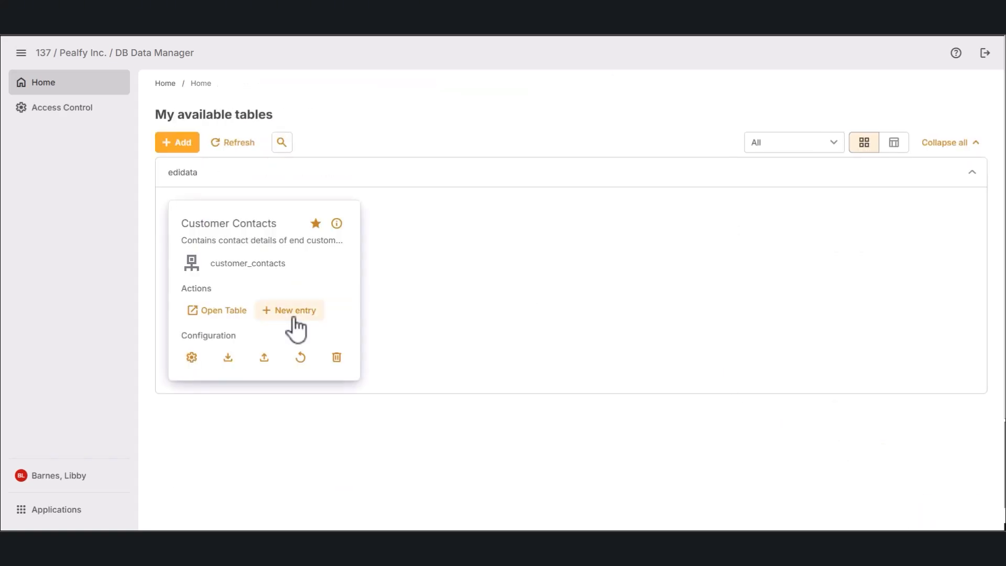
Step: Start a new entry with the contact's first name, last name, e-mail, phone and preferred contact 'email'
left_click(292, 315)
left_click(316, 147)
key("Tab")
key("Tab")
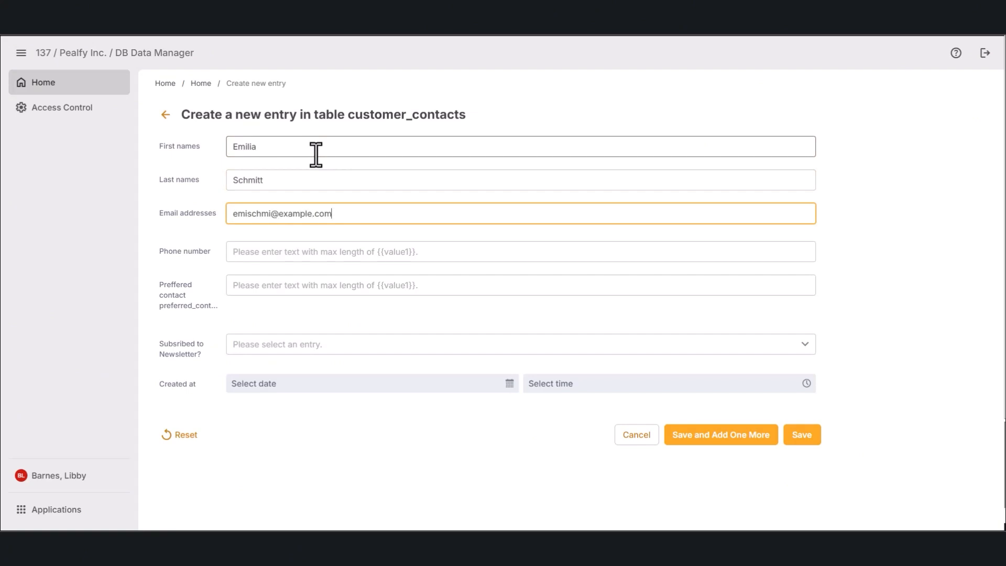
key("Tab")
key("Tab")
Step: Set Newsletter to yes and the creation date to July 23, 2025
left_click(743, 351)
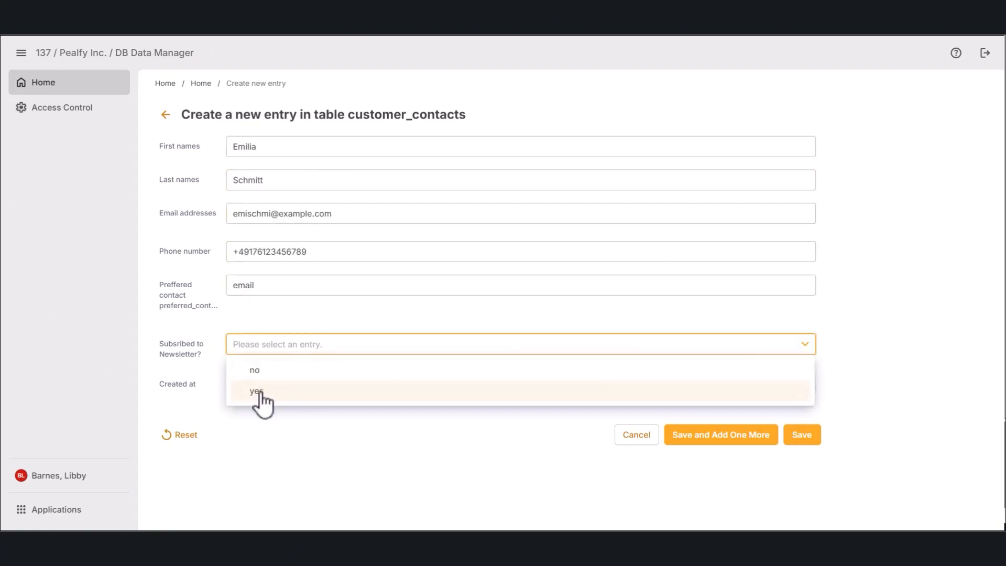
left_click(260, 393)
left_click(509, 385)
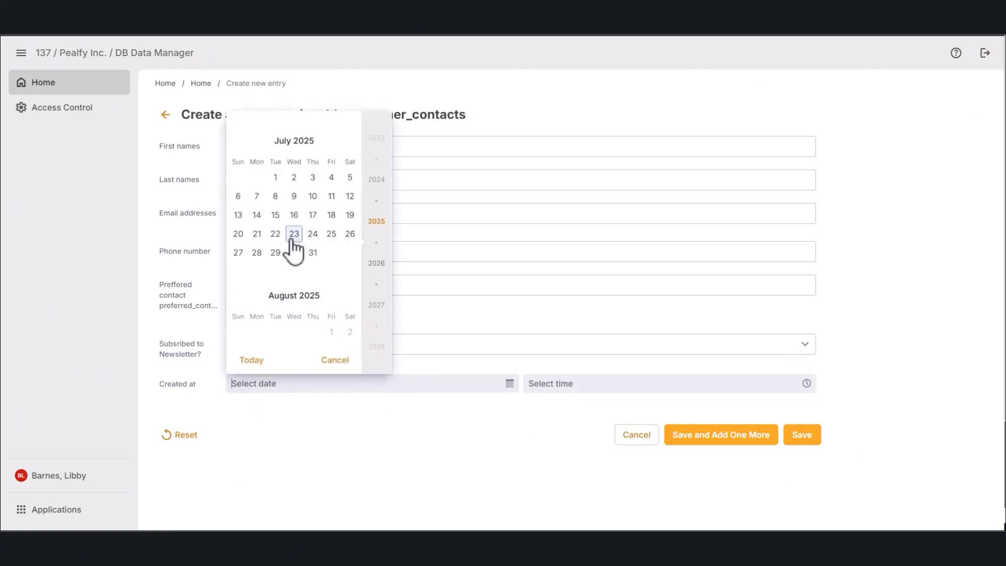
left_click(294, 233)
left_click(618, 383)
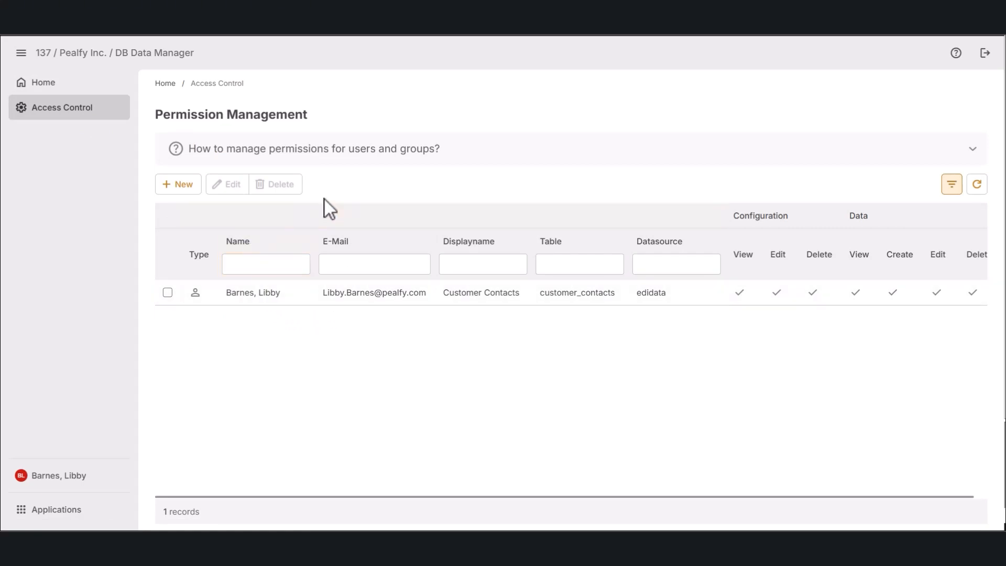
left_click(971, 152)
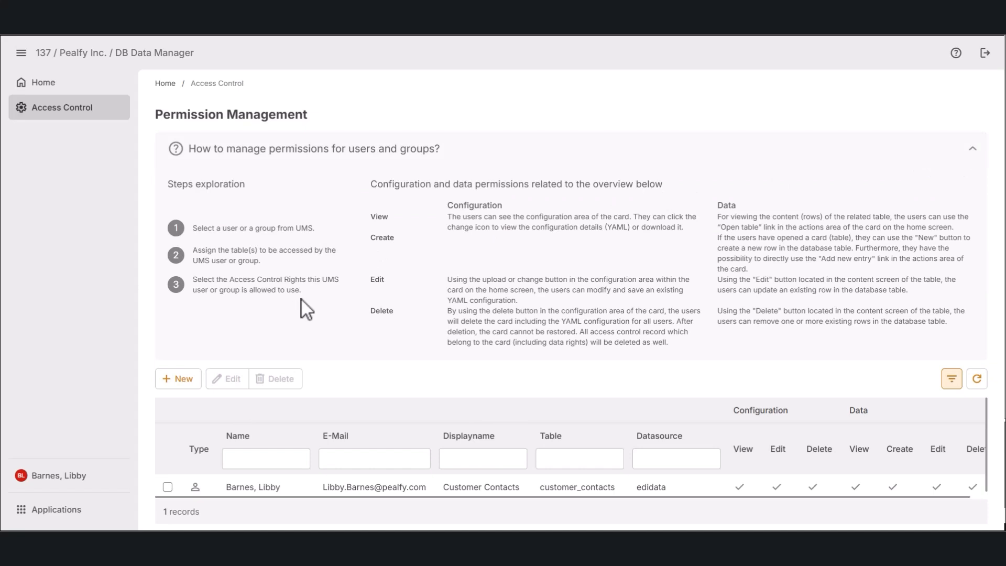
left_click(971, 153)
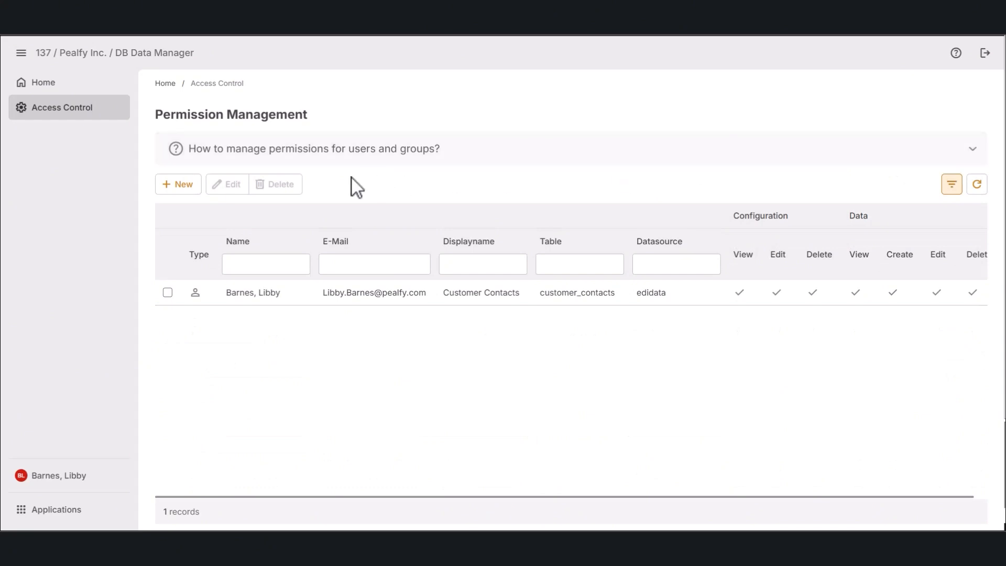
Step: Create access records for the other user and the DB Data Manager User group on customer_contacts
left_click(183, 184)
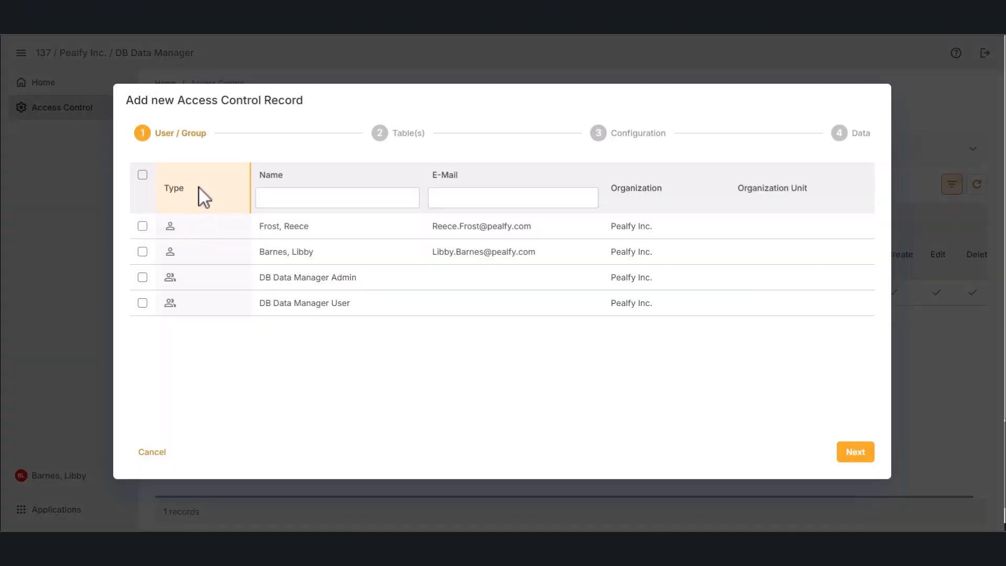
left_click(143, 226)
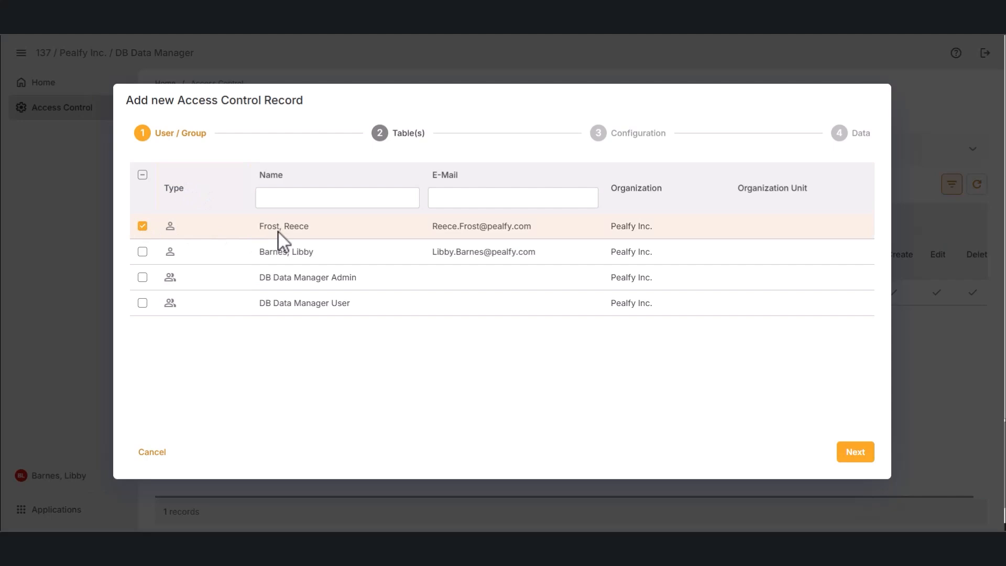
left_click(142, 303)
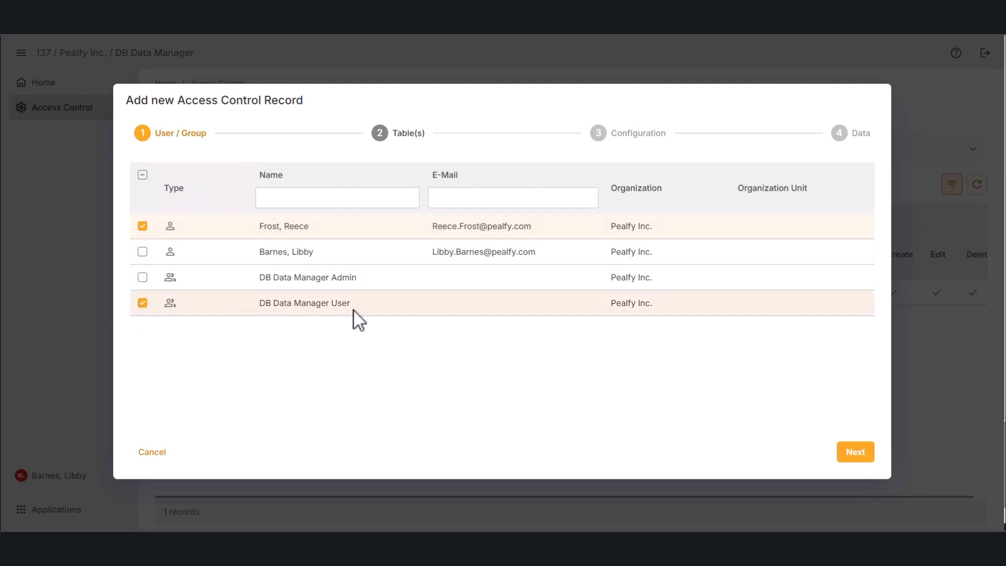
left_click(854, 453)
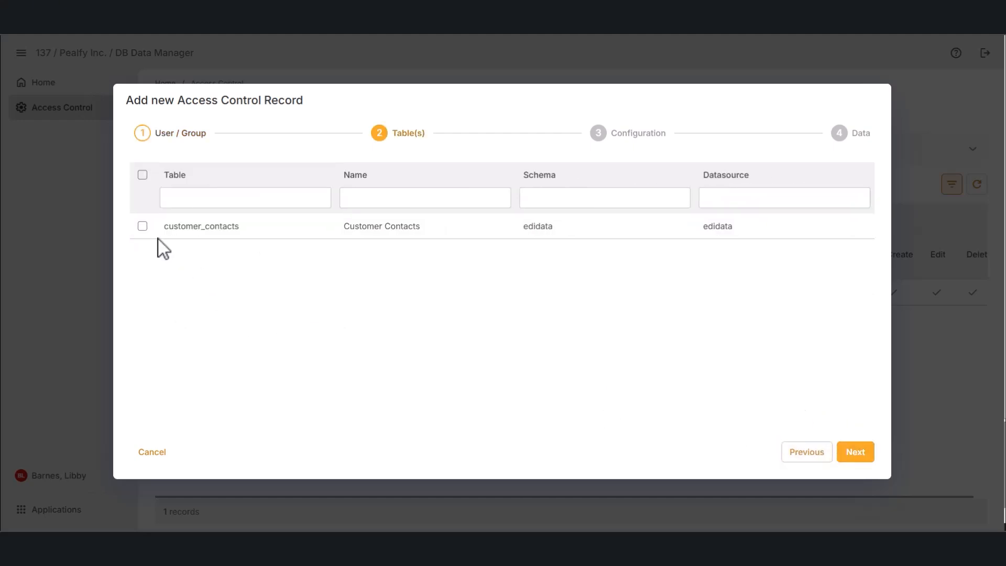
left_click(142, 226)
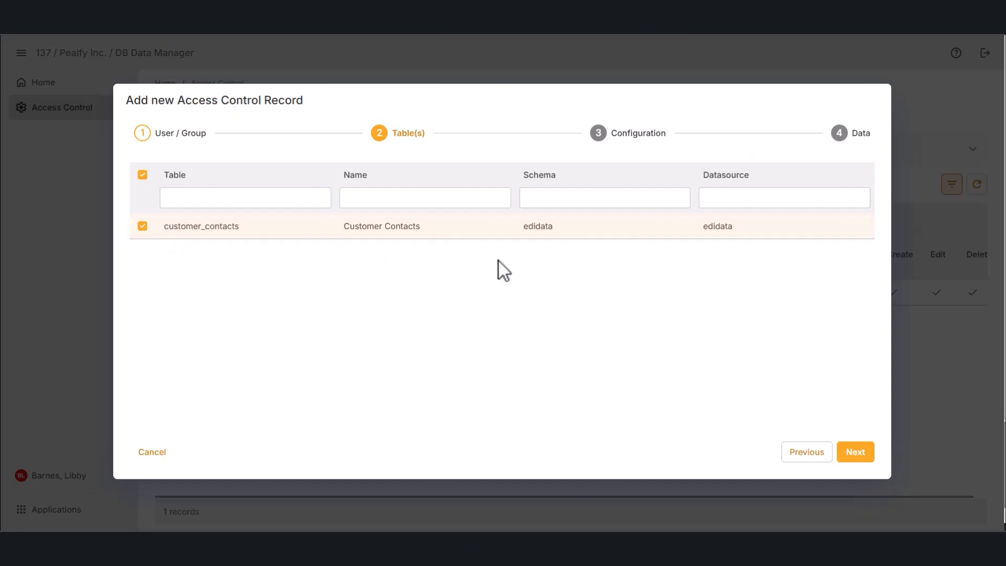
left_click(853, 460)
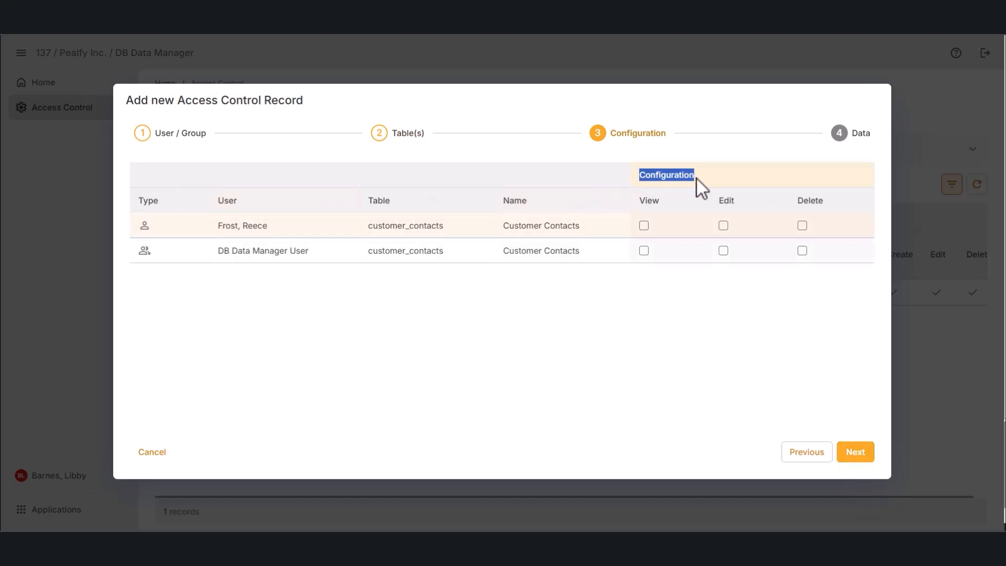
left_click(855, 452)
Step: Give the user view, create, edit and delete data rights, and the group view rights
left_click_drag(597, 176, 614, 179)
left_click(602, 226)
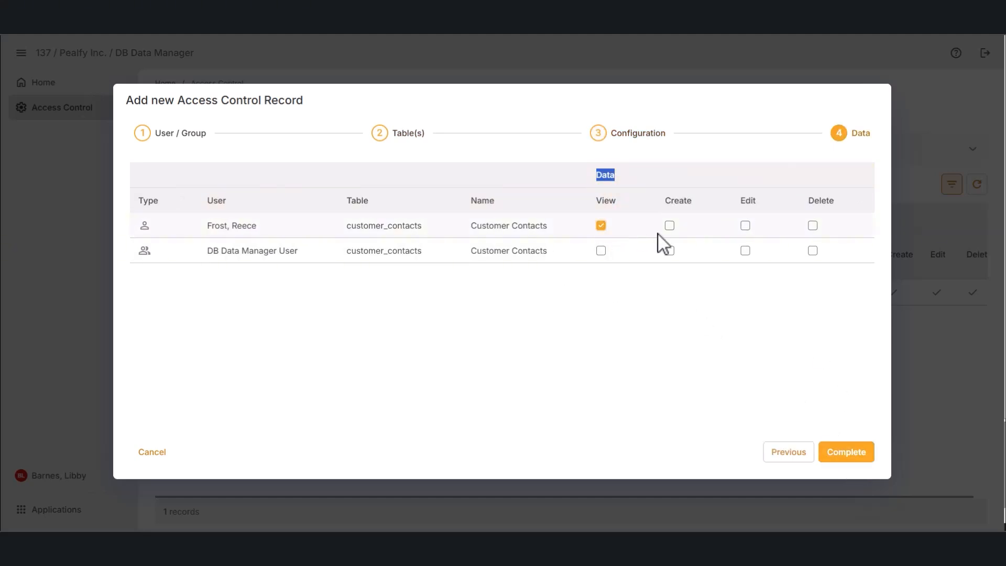
left_click(670, 225)
left_click(745, 226)
left_click(813, 225)
left_click(601, 250)
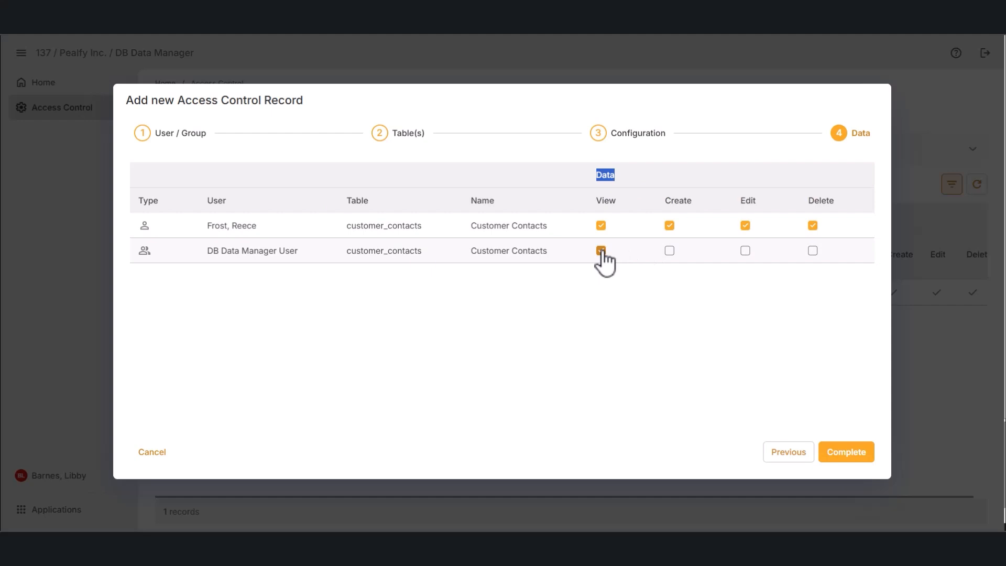
left_click(853, 460)
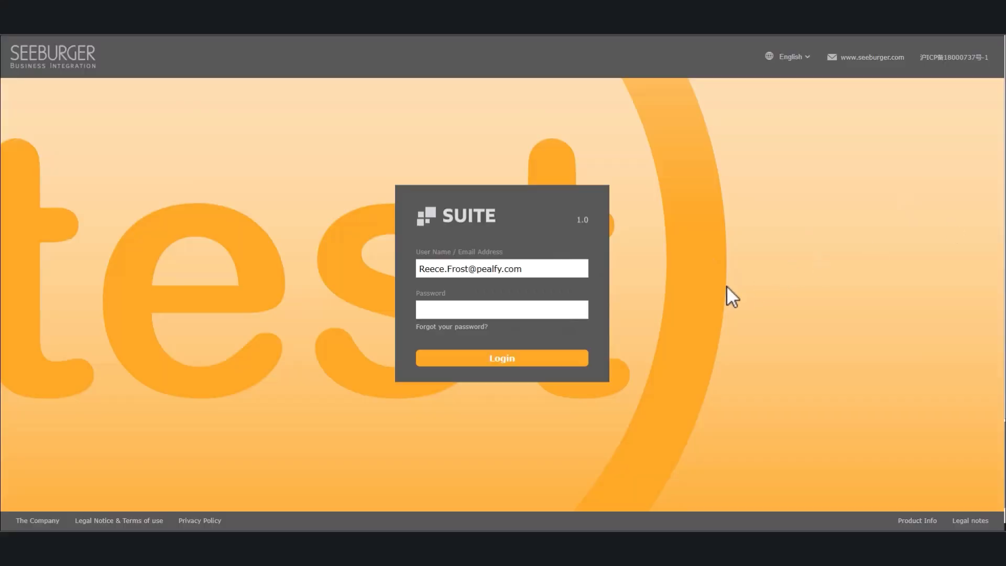
Step: Sign in as the other user with their password and open DB Data Manager
left_click(540, 310)
type("*************")
left_click(521, 360)
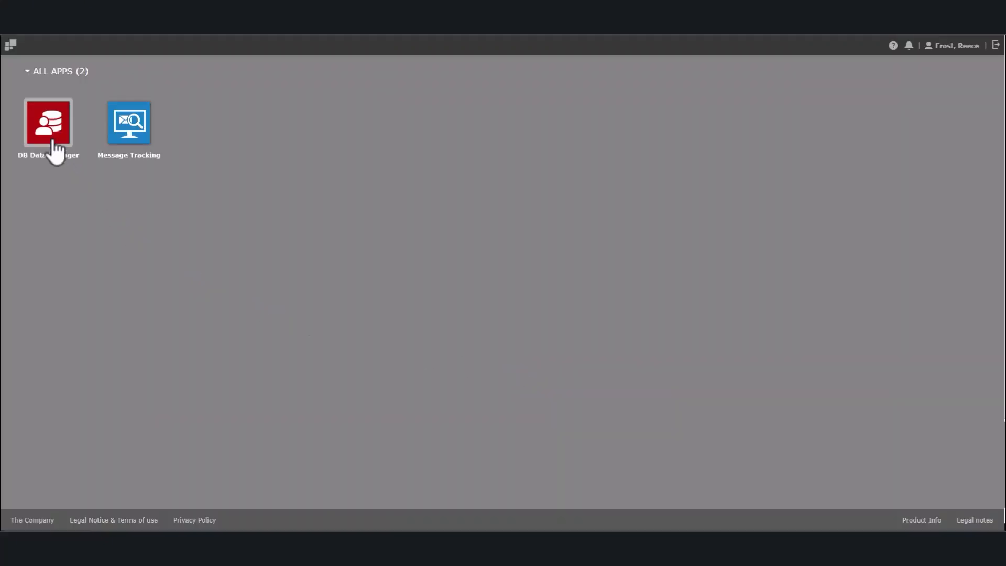
left_click(48, 126)
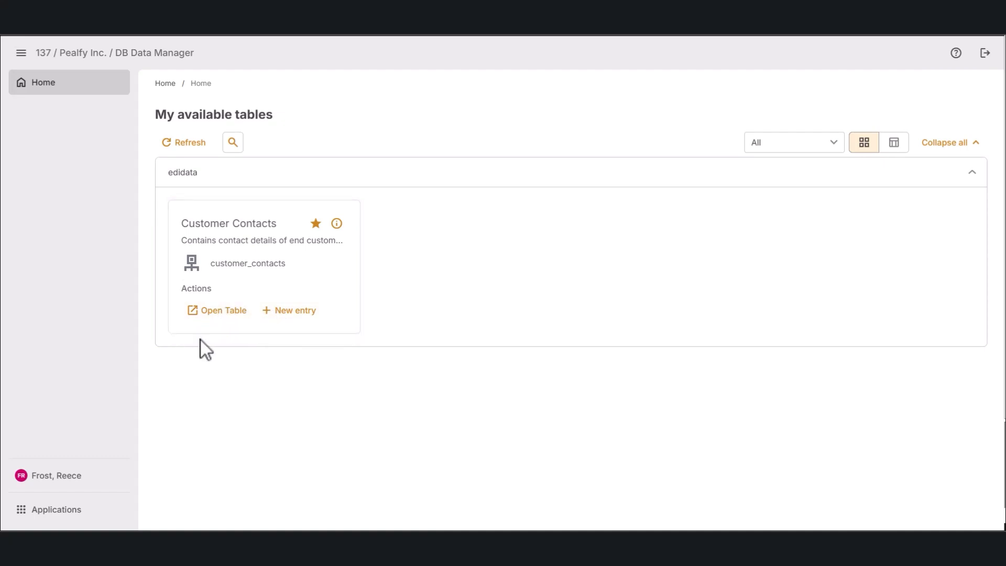
Step: As the new user, open the Customer Contacts data and check the entry form's newsletter choices
left_click(211, 312)
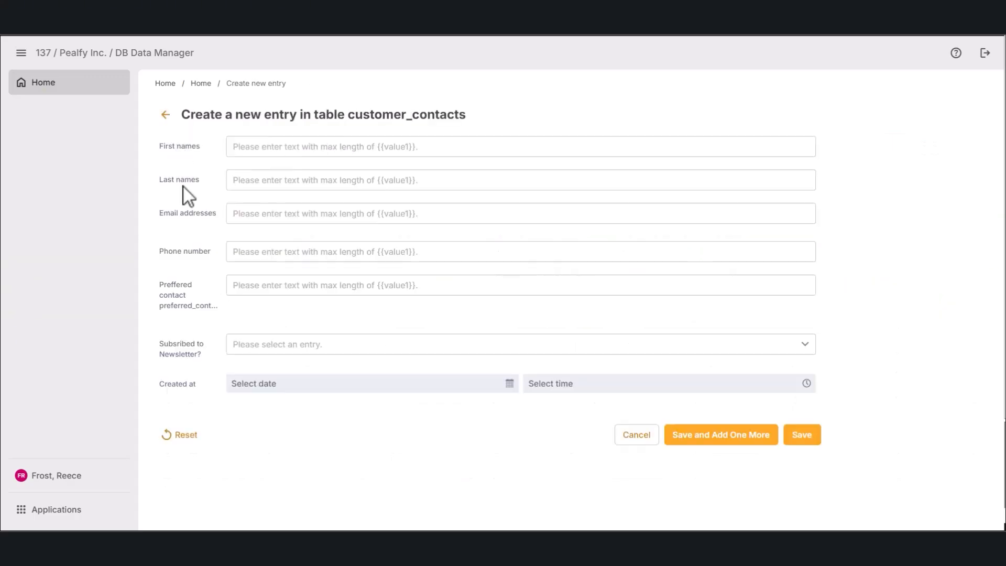
left_click(525, 344)
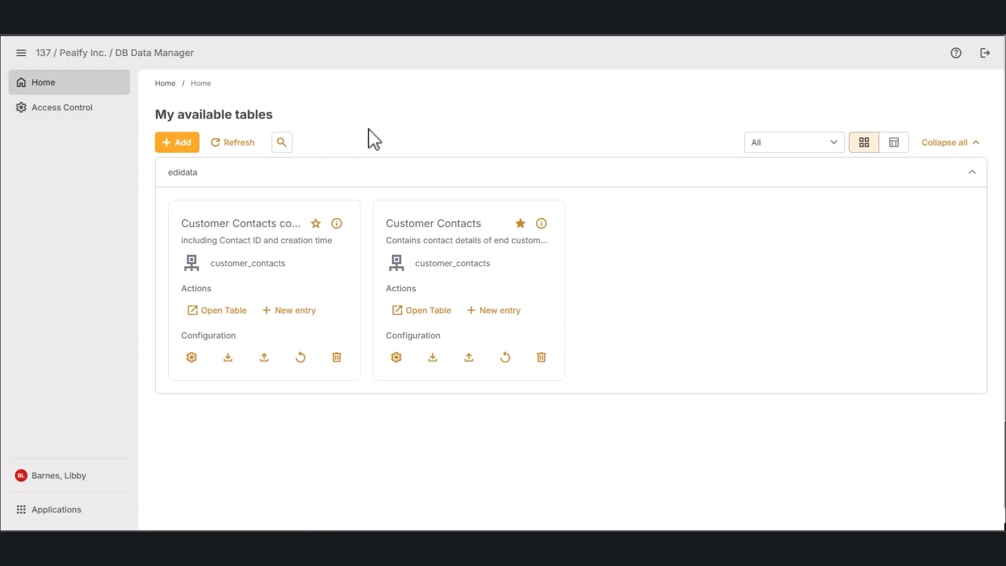
Step: Open DB Data Manager Help and highlight the How-to Guides and References section titles
left_click(957, 54)
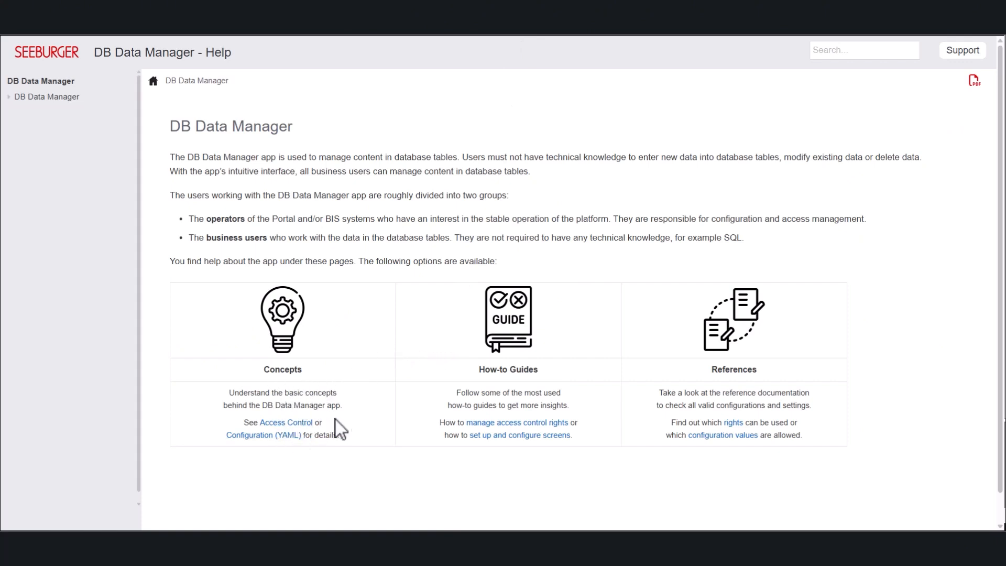
triple_click(527, 371)
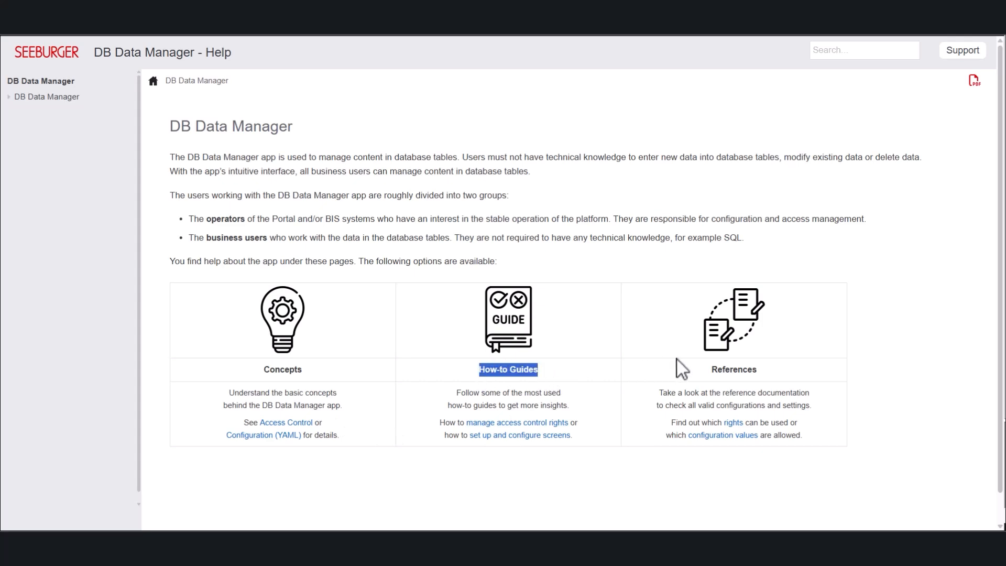
triple_click(723, 370)
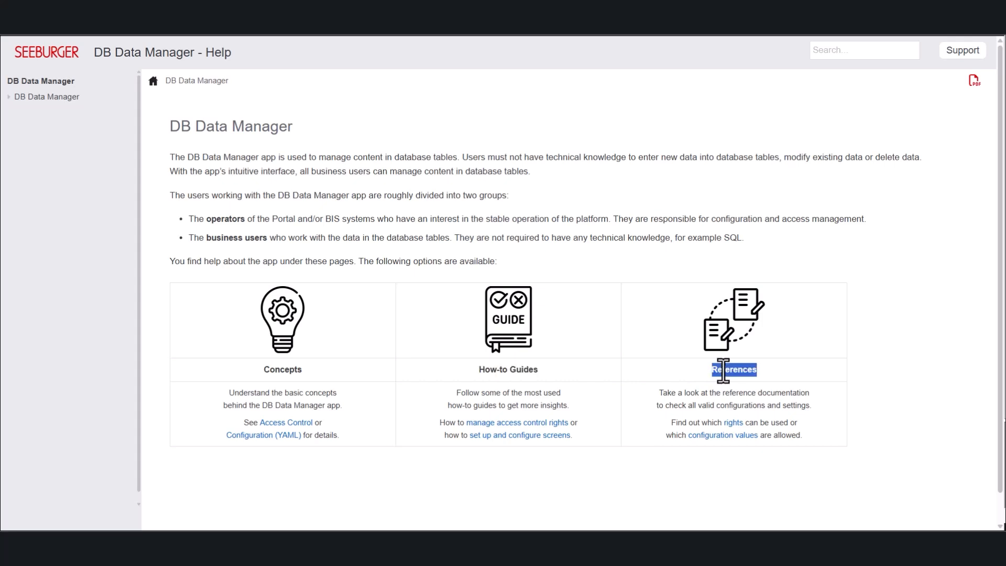
Step: Read the Concepts > Access Control Overview and Management pages, then the Configuration (YAML) Overview
left_click(10, 99)
left_click(17, 113)
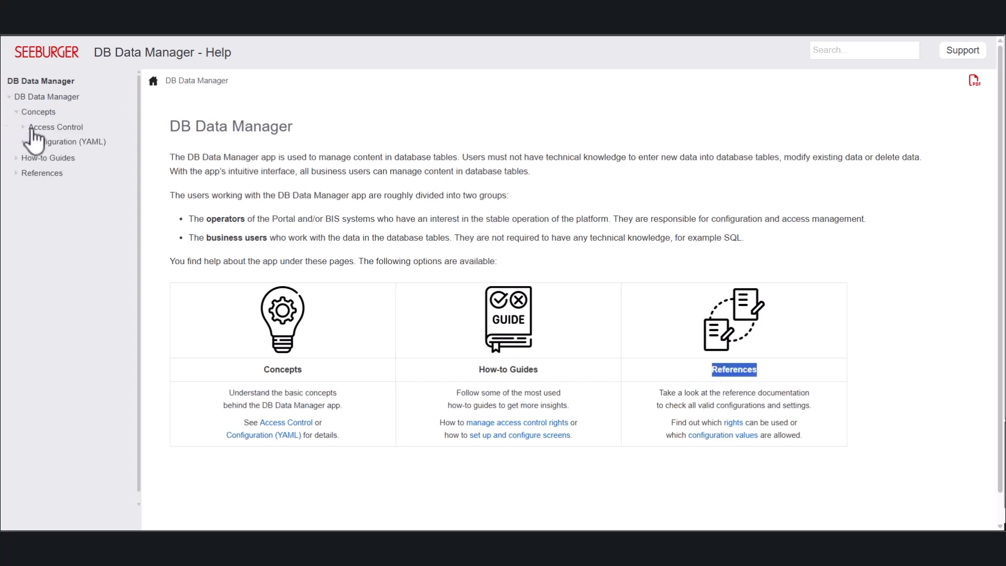
left_click(23, 127)
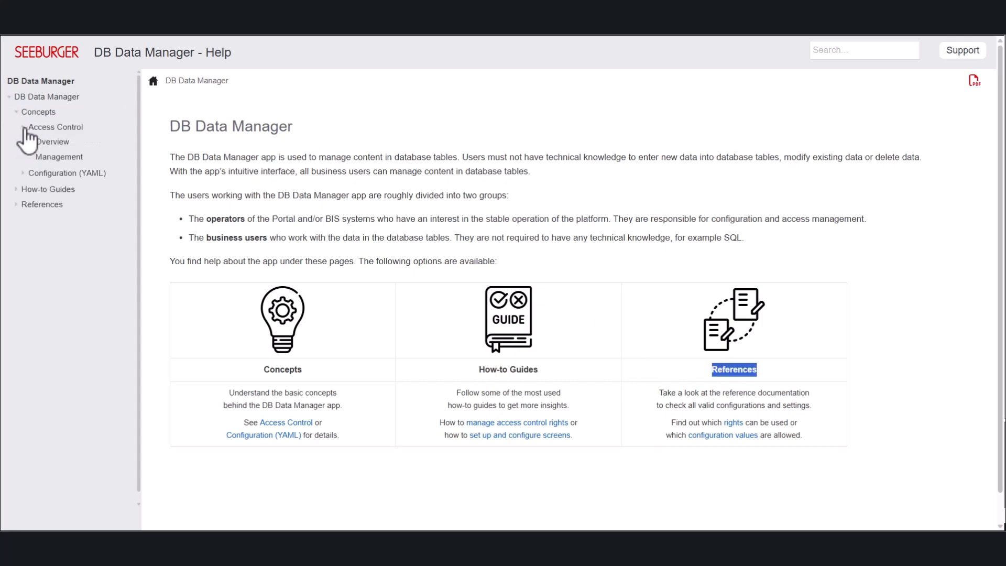
left_click(52, 142)
scroll(467, 303, "down", 9)
left_click(59, 157)
scroll(266, 297, "down", 12)
left_click(23, 174)
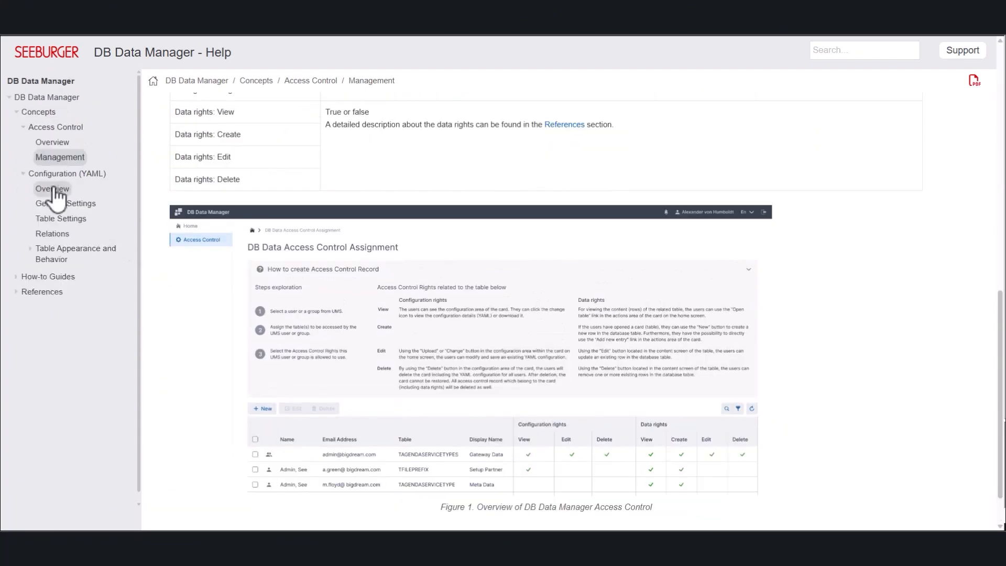
left_click(52, 190)
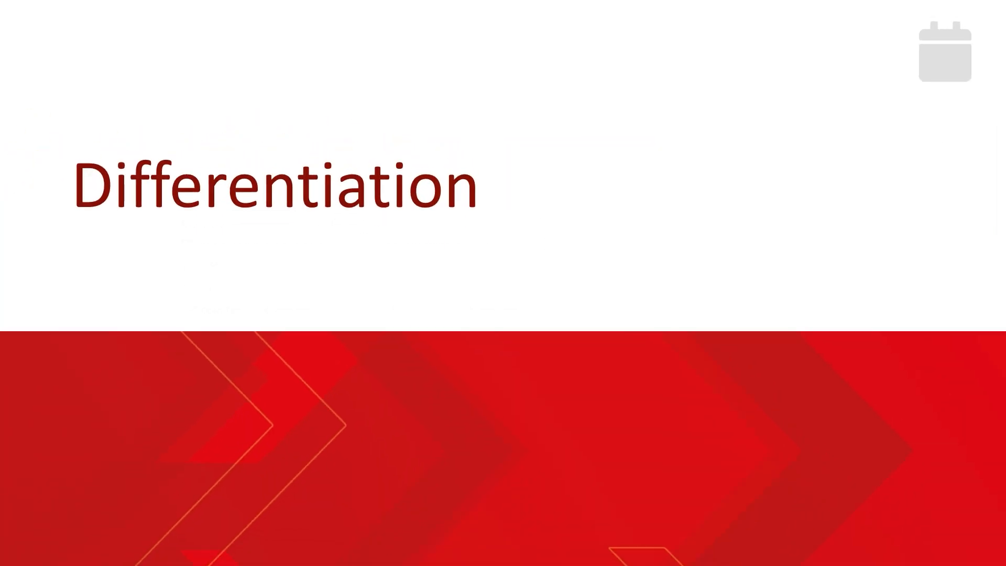